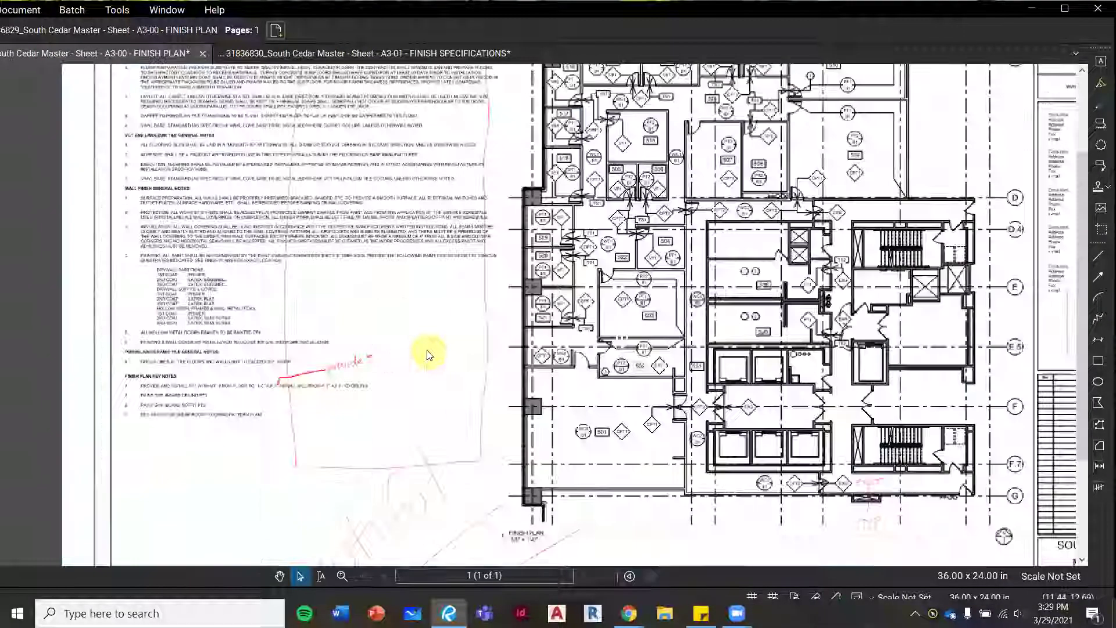
# Step: Review the finish plan sheet's existing red markups, its general notes and the four finish plan key notes
pyautogui.scroll(-3, 650, 258)
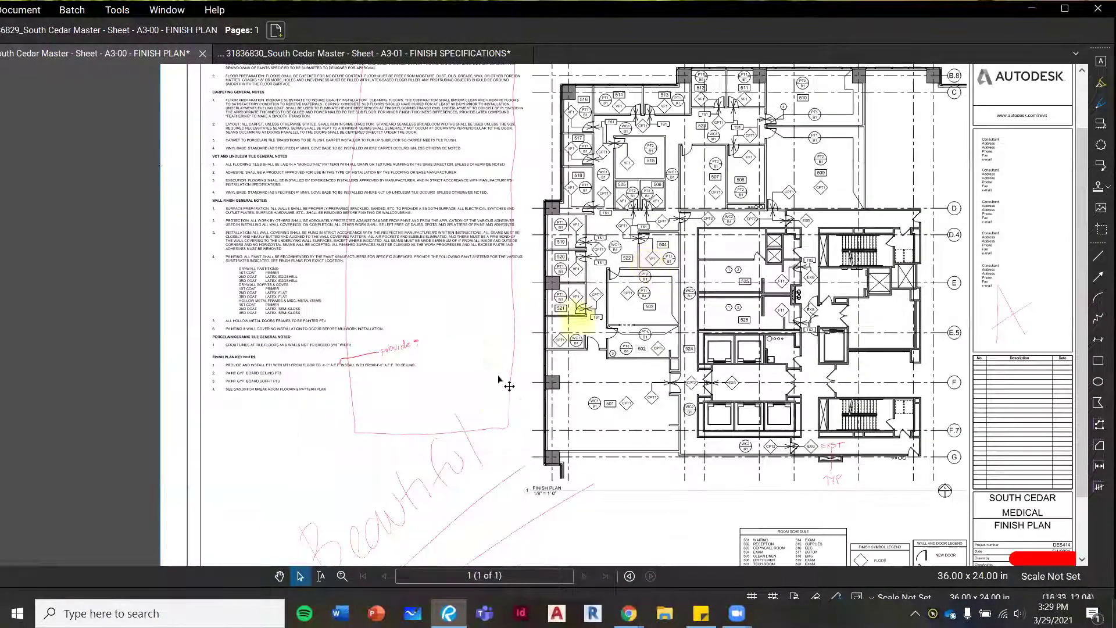
pyautogui.scroll(2, 593, 407)
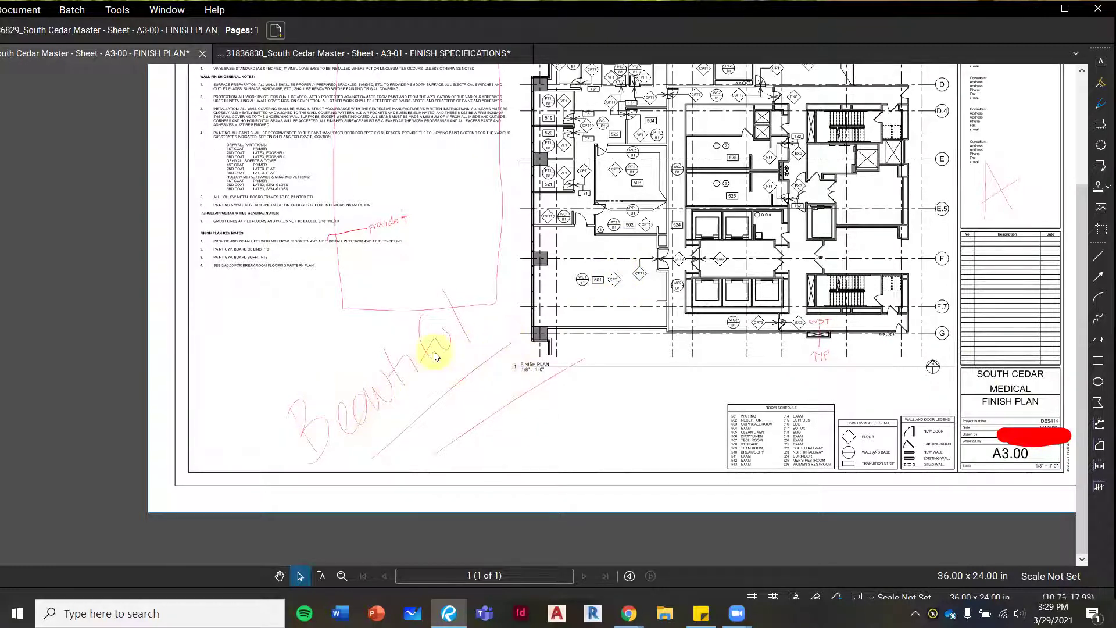
pyautogui.moveTo(755, 348); pyautogui.dragTo(813, 413)
pyautogui.moveTo(513, 229); pyautogui.dragTo(528, 344)
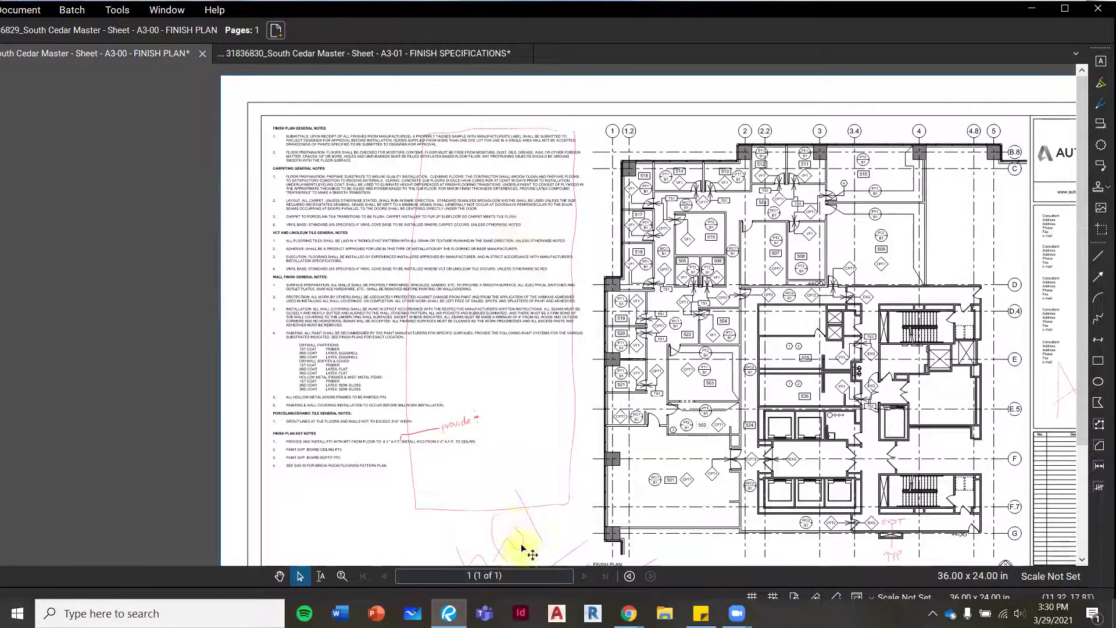
pyautogui.moveTo(522, 546); pyautogui.dragTo(518, 386)
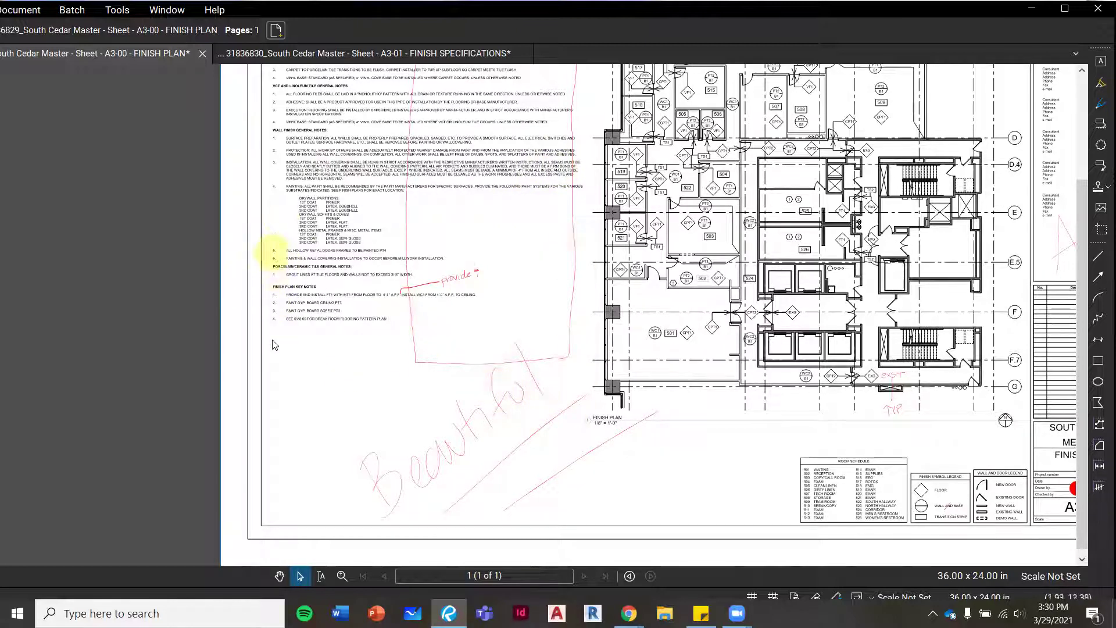
pyautogui.scroll(3, 286, 325)
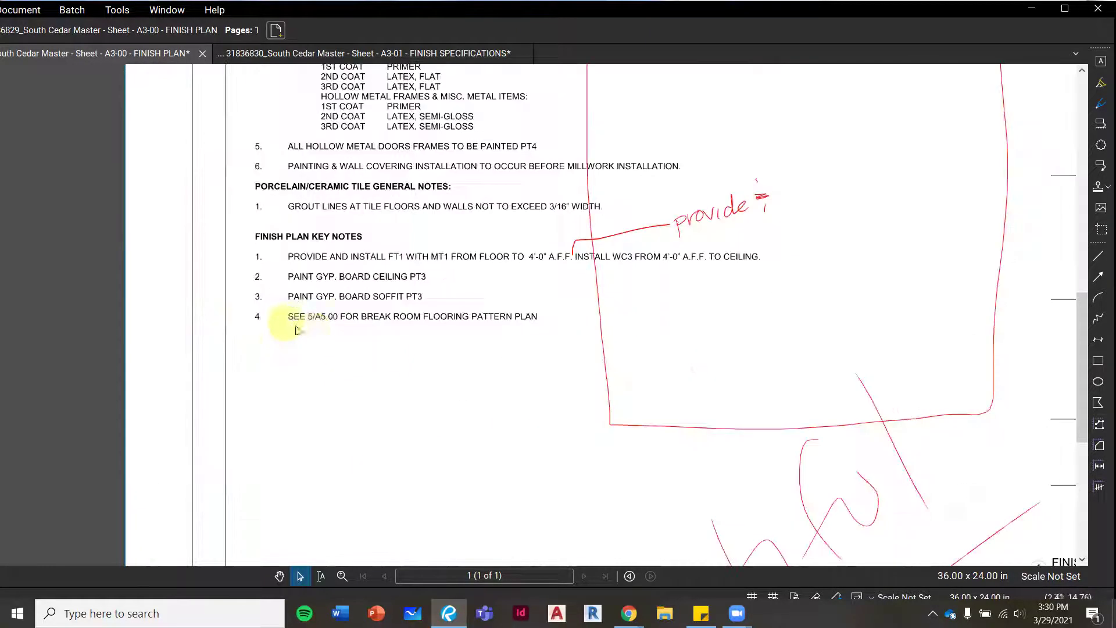
pyautogui.scroll(2, 308, 290)
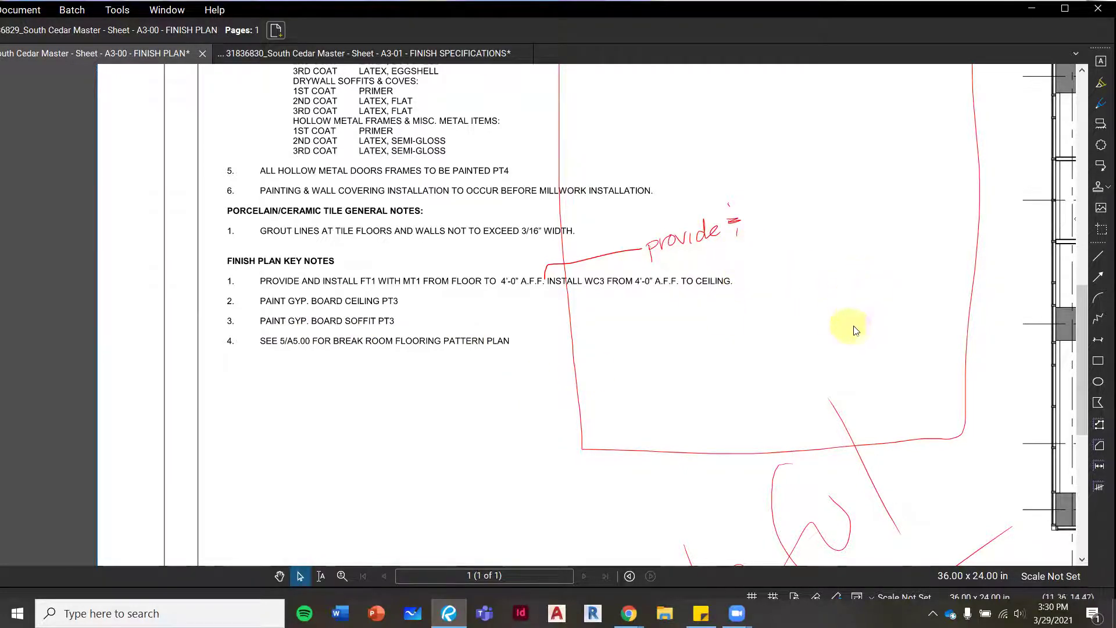
# Step: Check key note tags 1, 2 and 4 at rooms 525, 526 and 510, and read the room schedule and finish symbol legend
pyautogui.moveTo(851, 326)
pyautogui.mouseDown()
pyautogui.moveTo(324, 344)
pyautogui.moveTo(119, 404)
pyautogui.mouseUp()
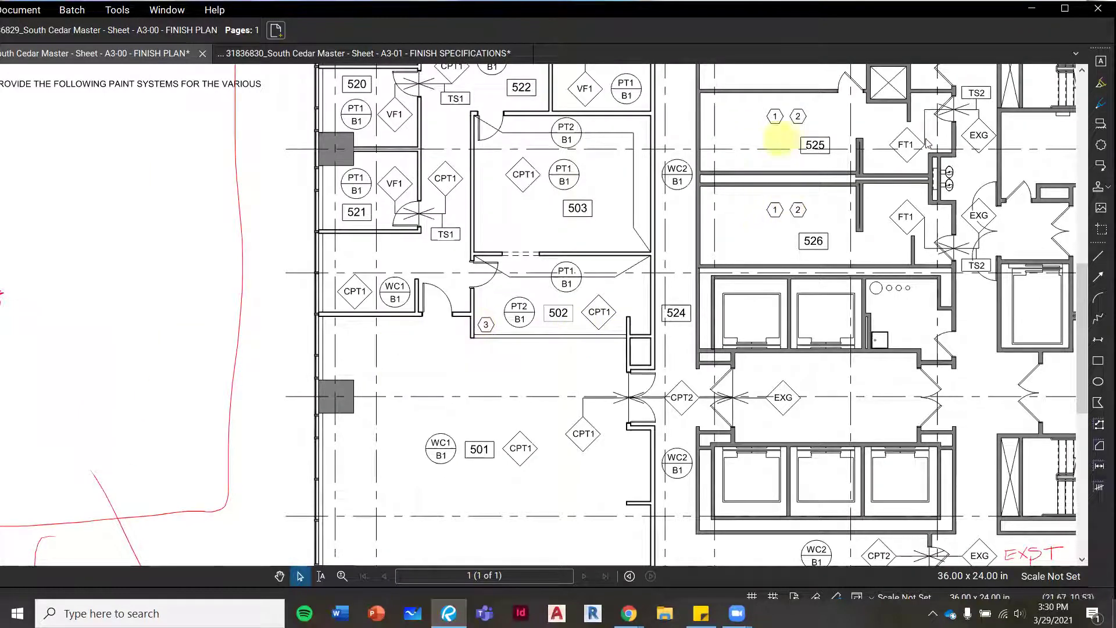
pyautogui.moveTo(822, 142); pyautogui.dragTo(527, 401)
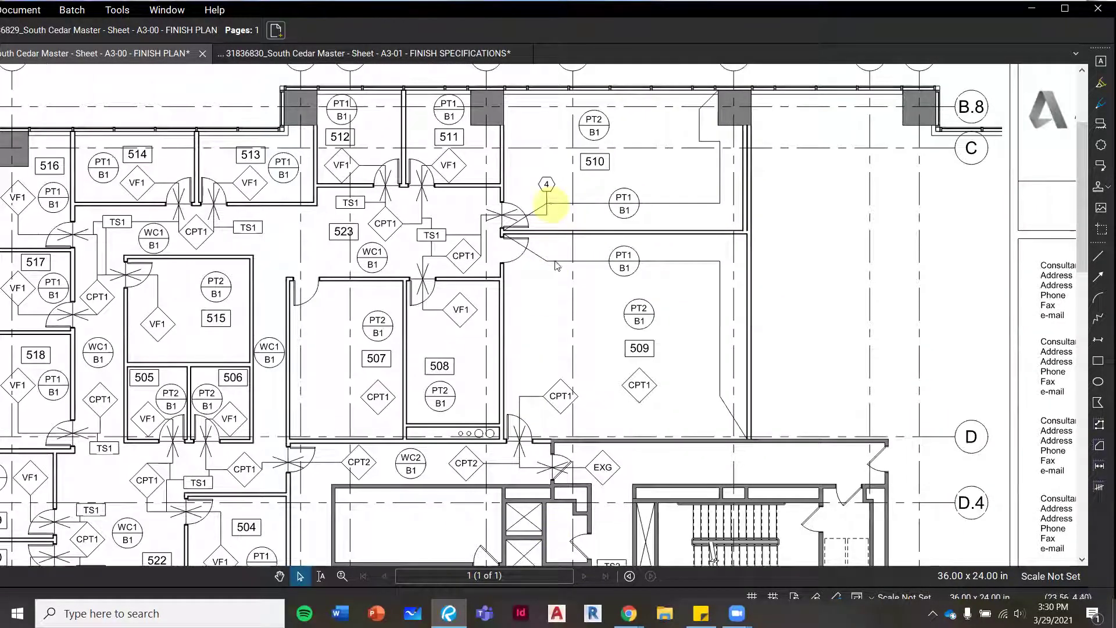
pyautogui.scroll(-6, 643, 443)
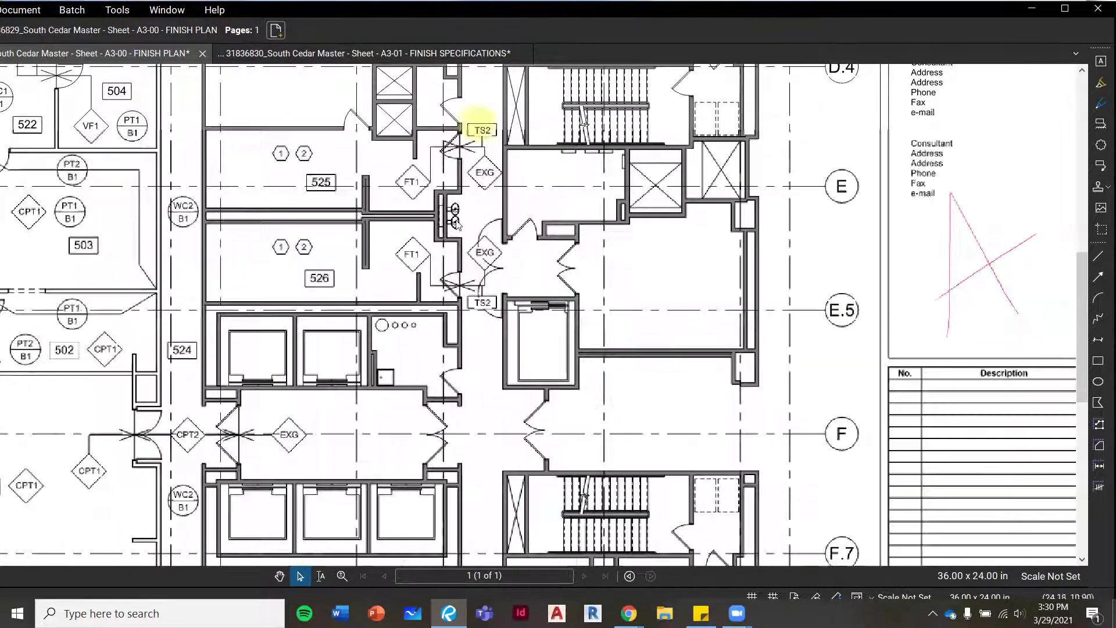
pyautogui.scroll(-3, 329, 436)
pyautogui.moveTo(491, 361); pyautogui.dragTo(343, 96)
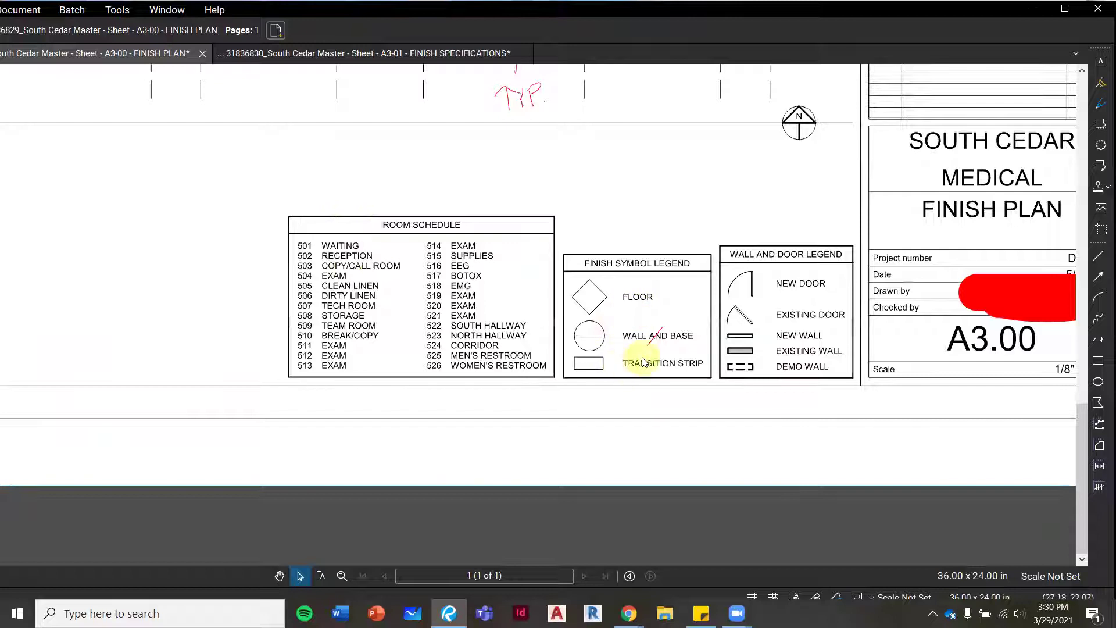
pyautogui.scroll(4, 643, 361)
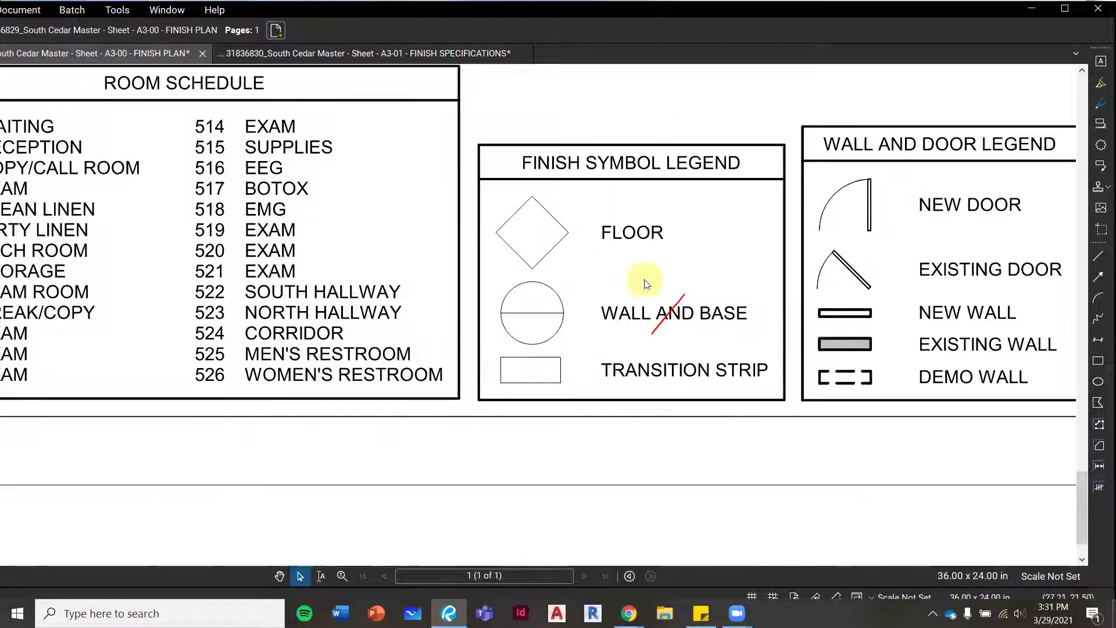
pyautogui.scroll(-3, 156, 368)
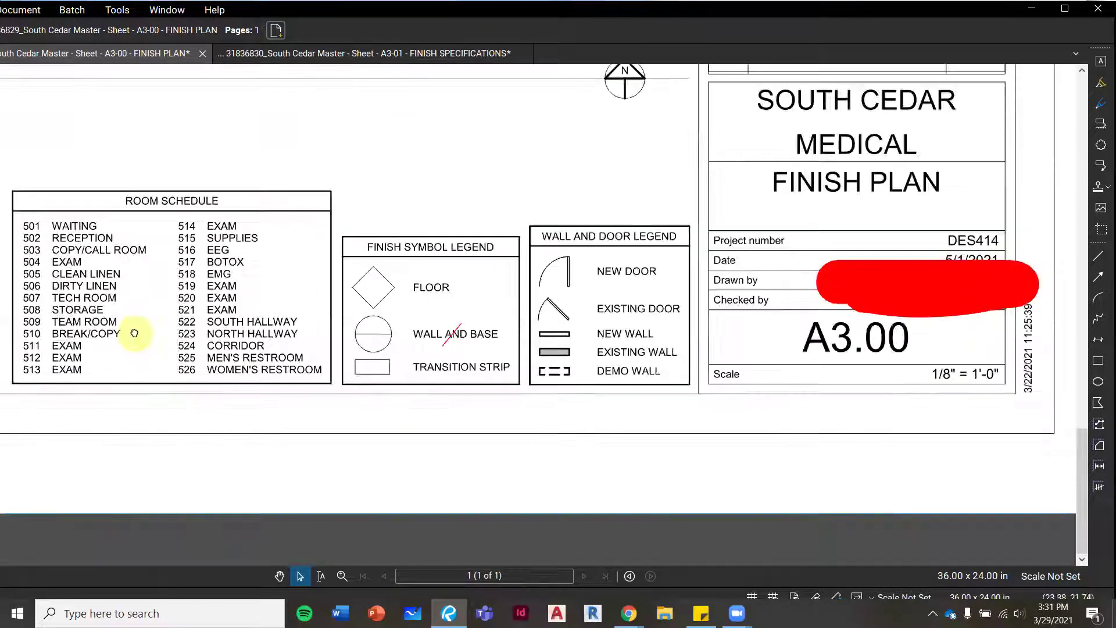
# Step: Examine the CPT2 to existing flooring transitions along corridor 524 and the TS2 transition strips at restrooms 525 and 526
pyautogui.moveTo(196, 340); pyautogui.dragTo(418, 368)
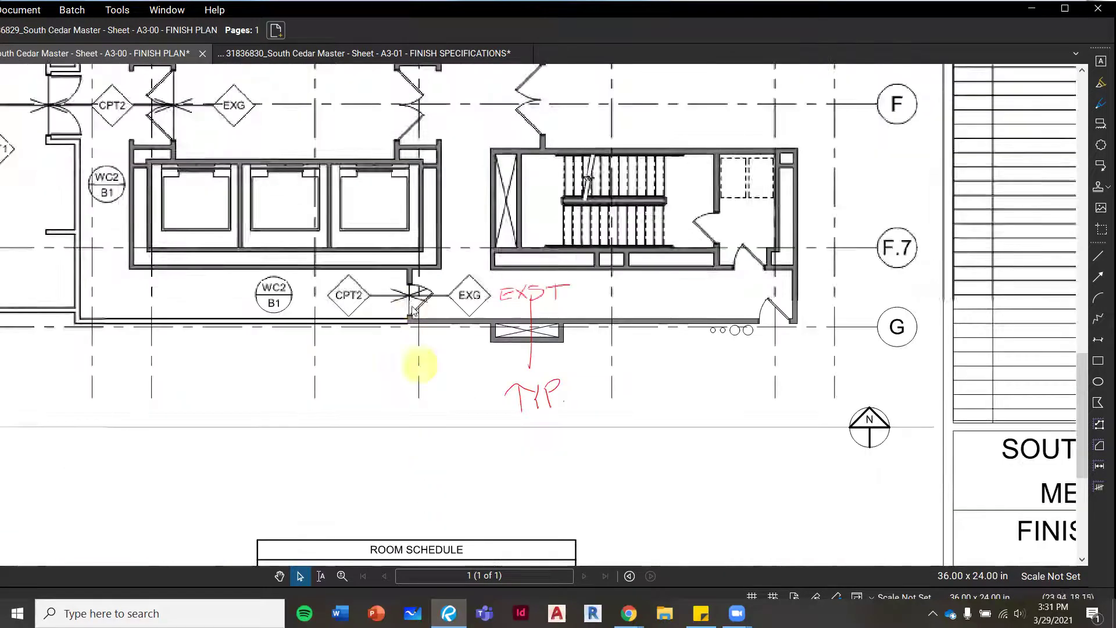
pyautogui.moveTo(418, 292); pyautogui.dragTo(603, 337)
pyautogui.scroll(-3, 603, 338)
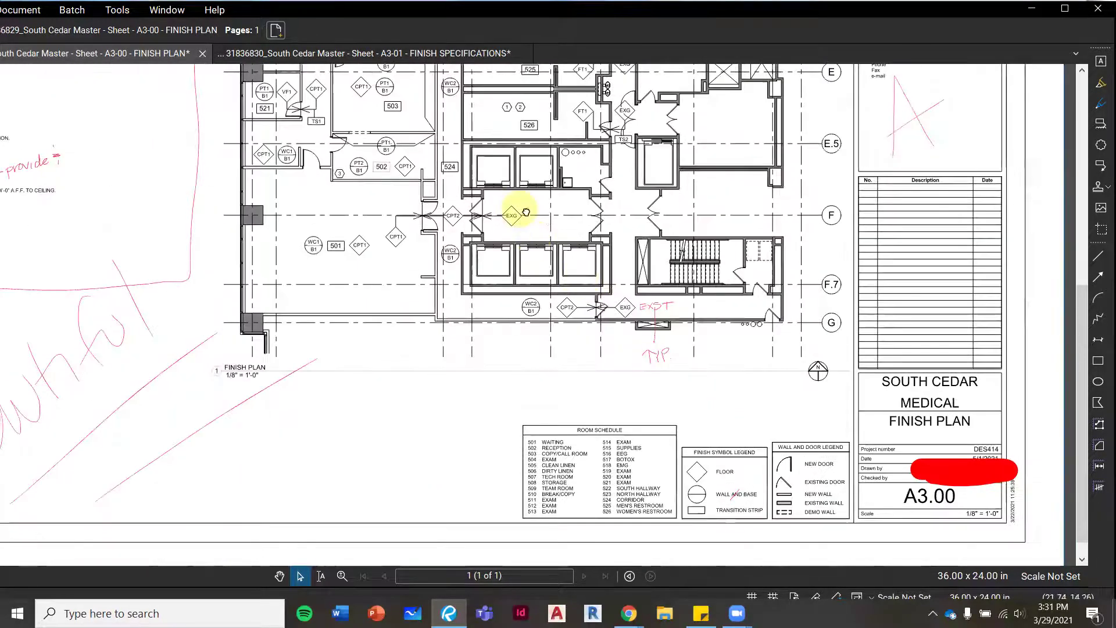
pyautogui.scroll(3, 615, 291)
pyautogui.scroll(-3, 602, 468)
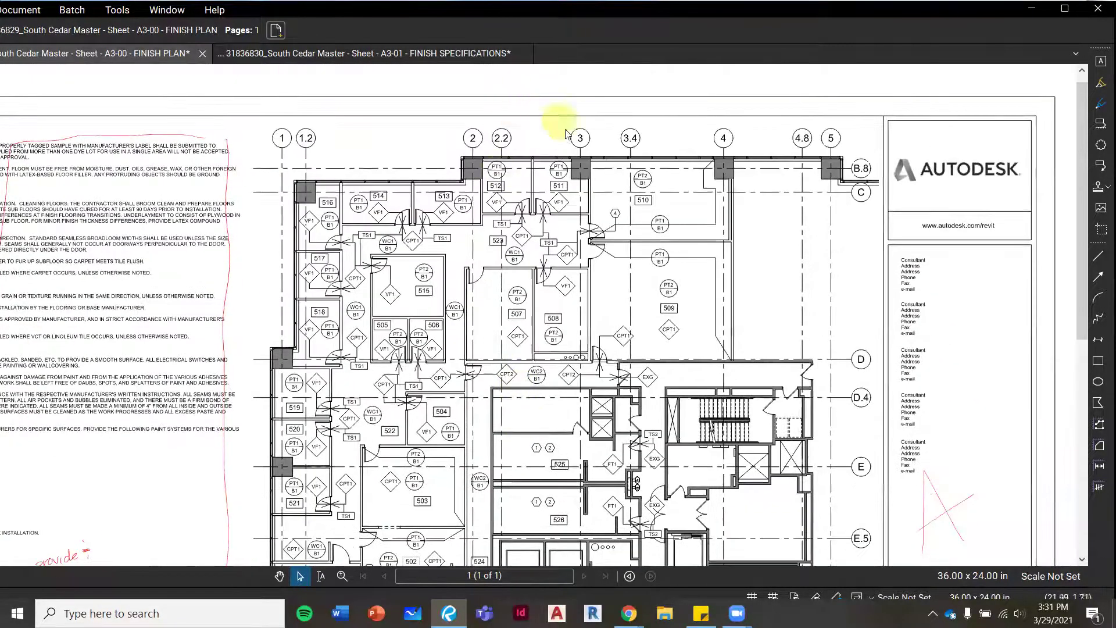
pyautogui.scroll(2, 673, 203)
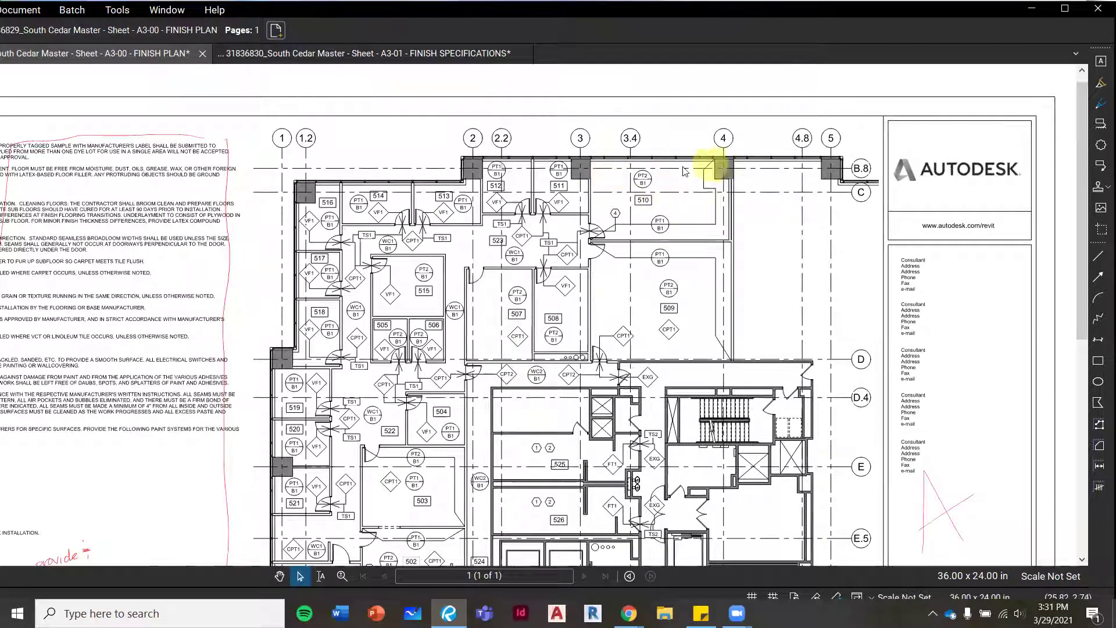
pyautogui.scroll(3, 481, 281)
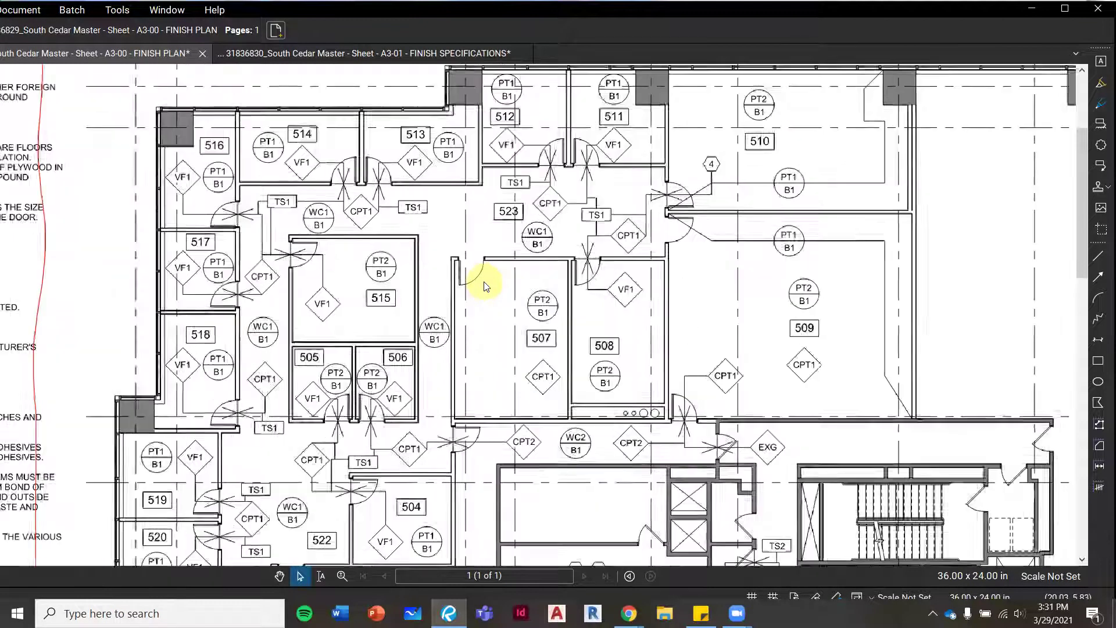
pyautogui.scroll(2, 511, 307)
pyautogui.scroll(-5, 511, 325)
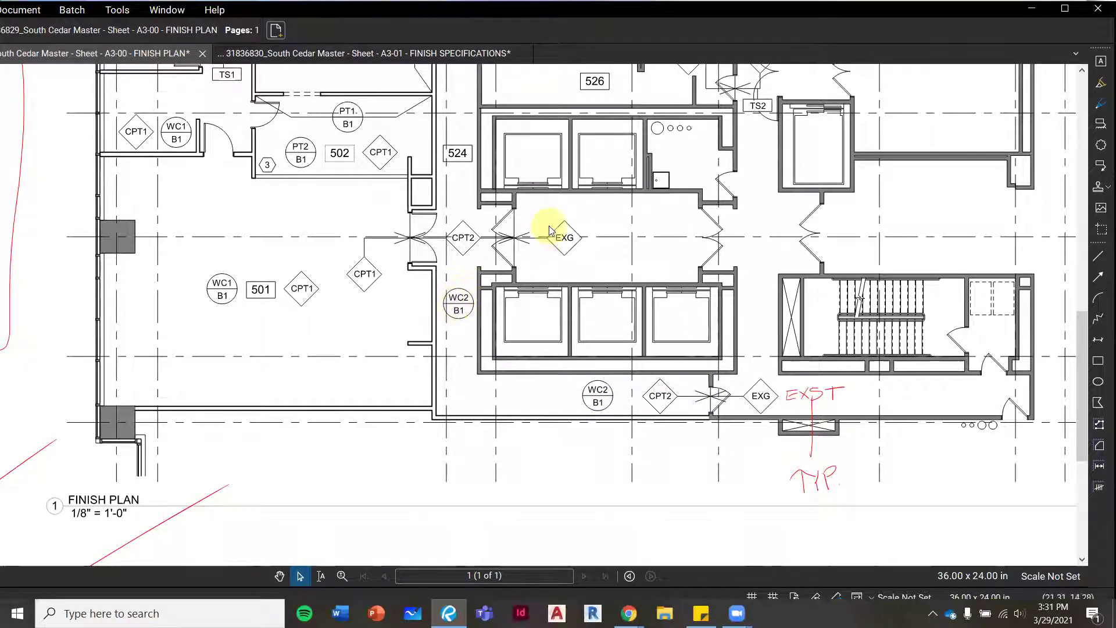
pyautogui.scroll(5, 561, 244)
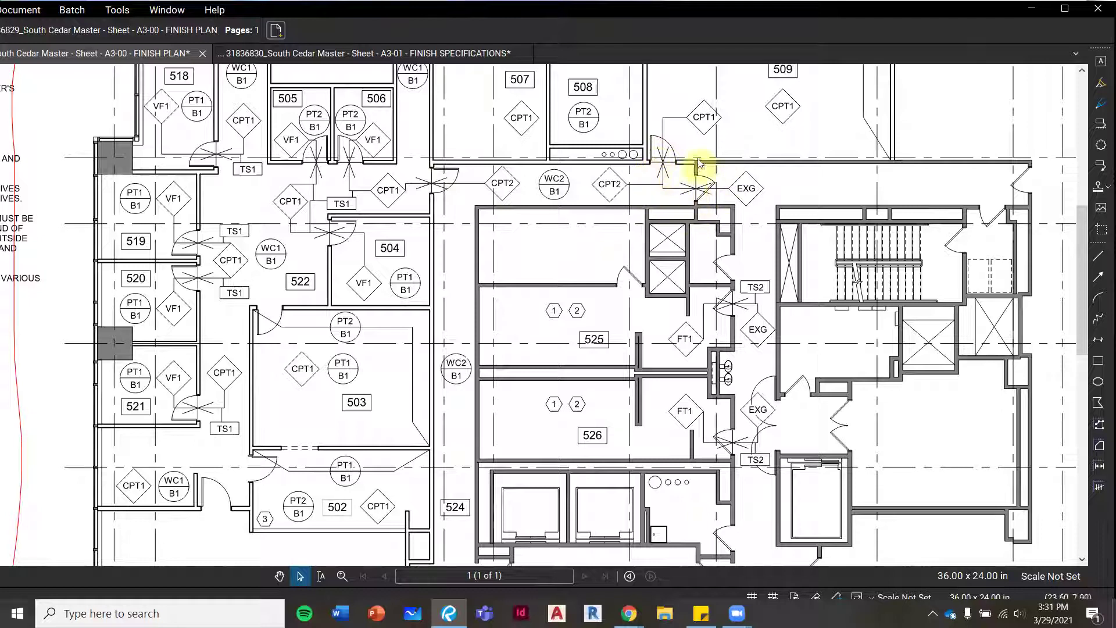
pyautogui.moveTo(657, 358); pyautogui.dragTo(562, 291)
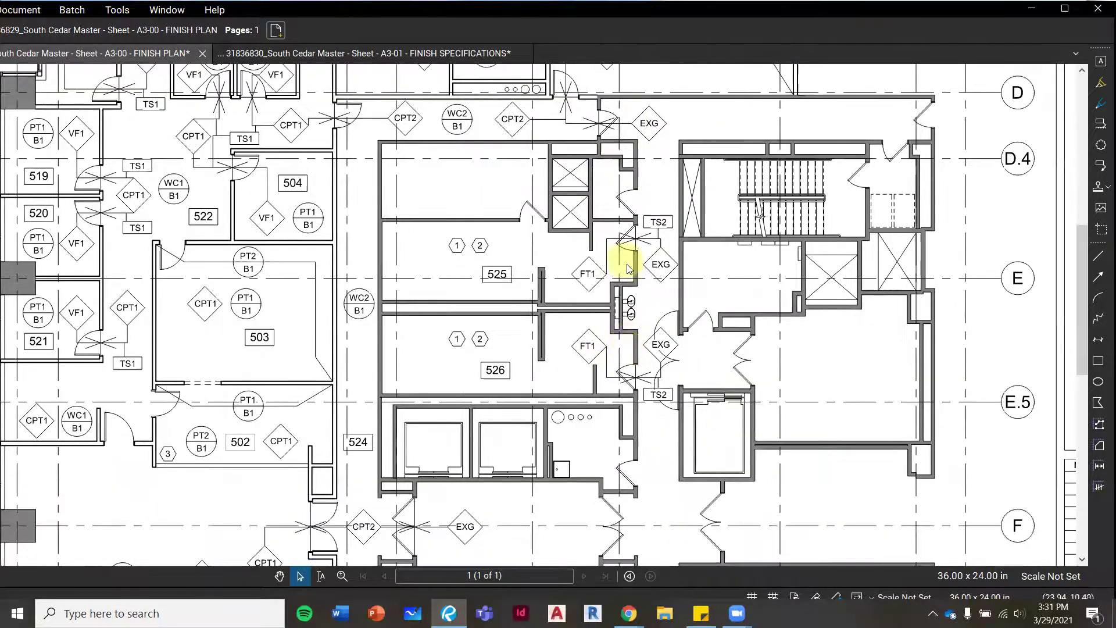
pyautogui.scroll(2, 633, 279)
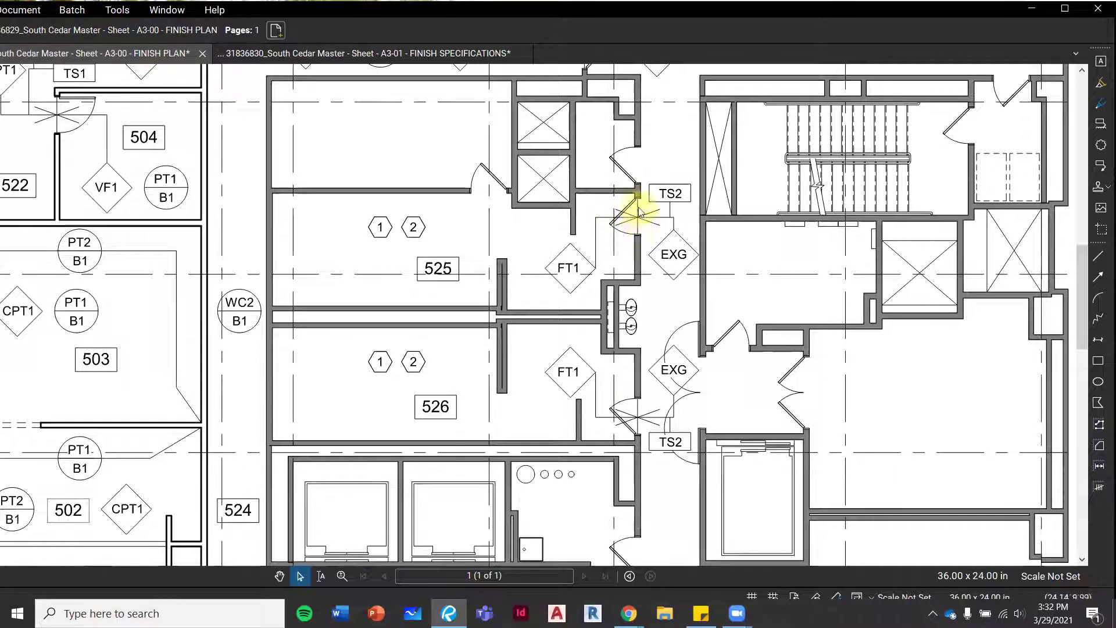
# Step: Examine the floor, wall and base finish tags in rooms 501 to 503, along hallway 522 and around rooms 505, 506 and 515
pyautogui.moveTo(389, 315)
pyautogui.mouseDown()
pyautogui.moveTo(443, 329)
pyautogui.moveTo(553, 394)
pyautogui.mouseUp()
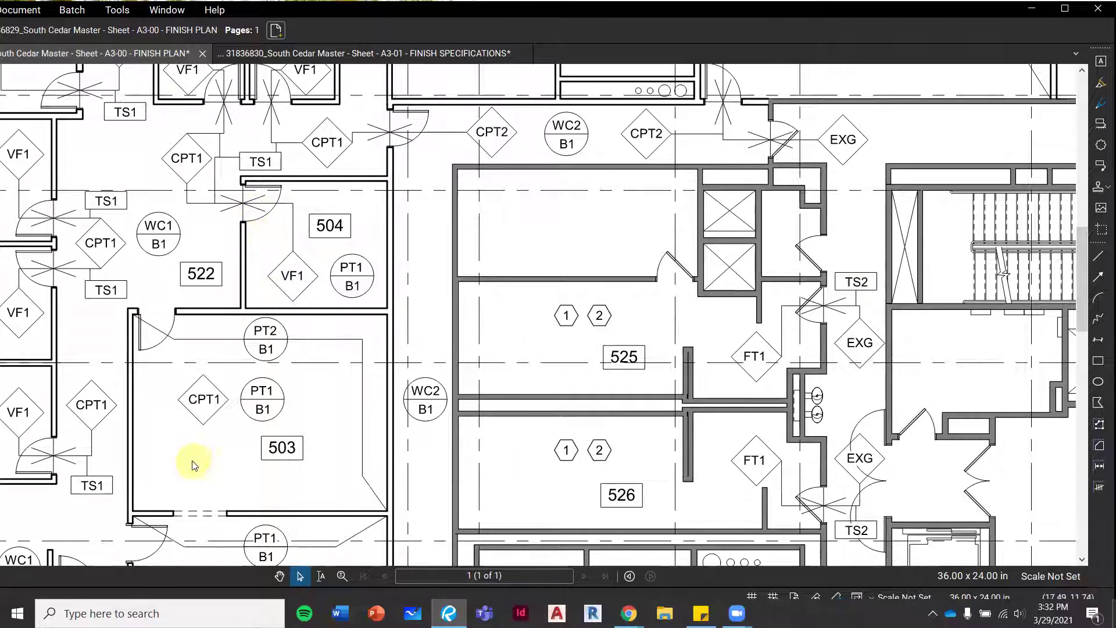
pyautogui.moveTo(242, 416); pyautogui.dragTo(378, 29)
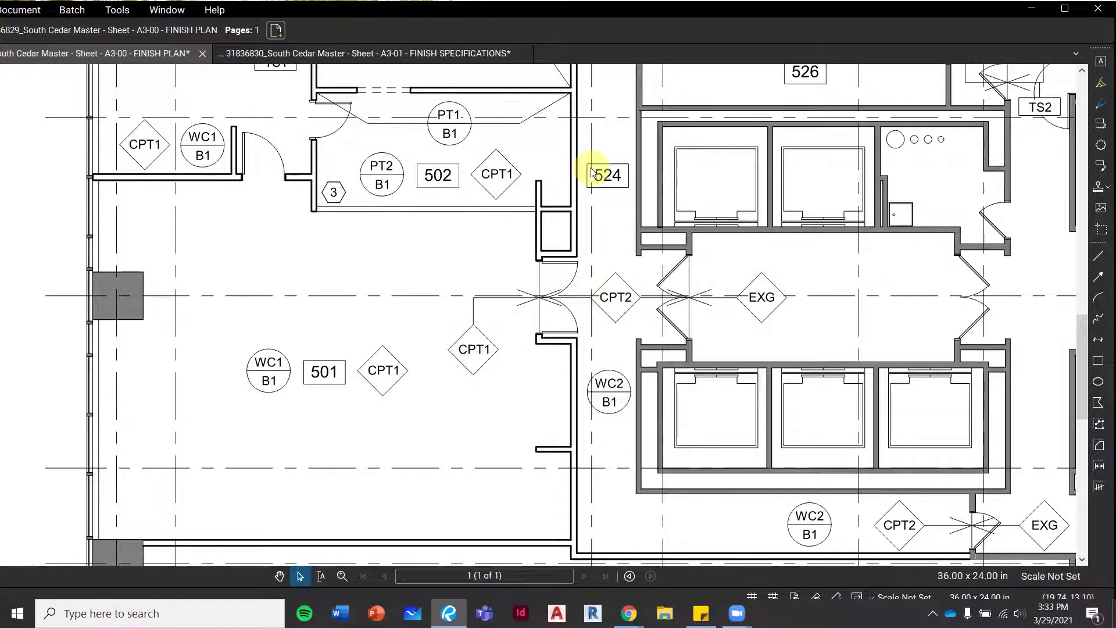
pyautogui.moveTo(262, 242); pyautogui.dragTo(278, 346)
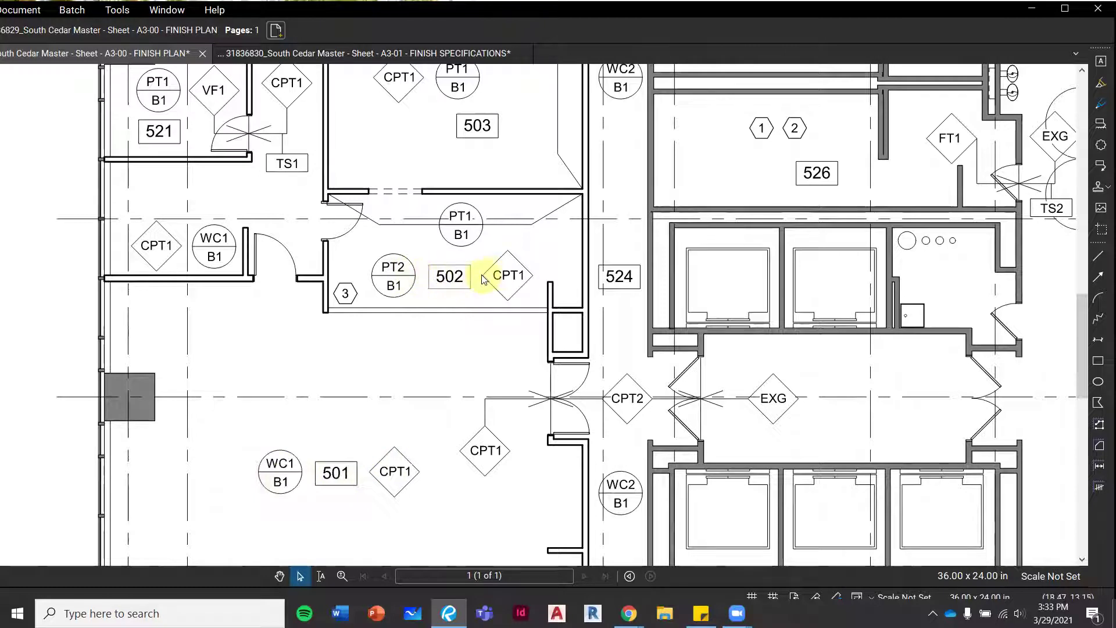
pyautogui.moveTo(481, 274); pyautogui.dragTo(474, 352)
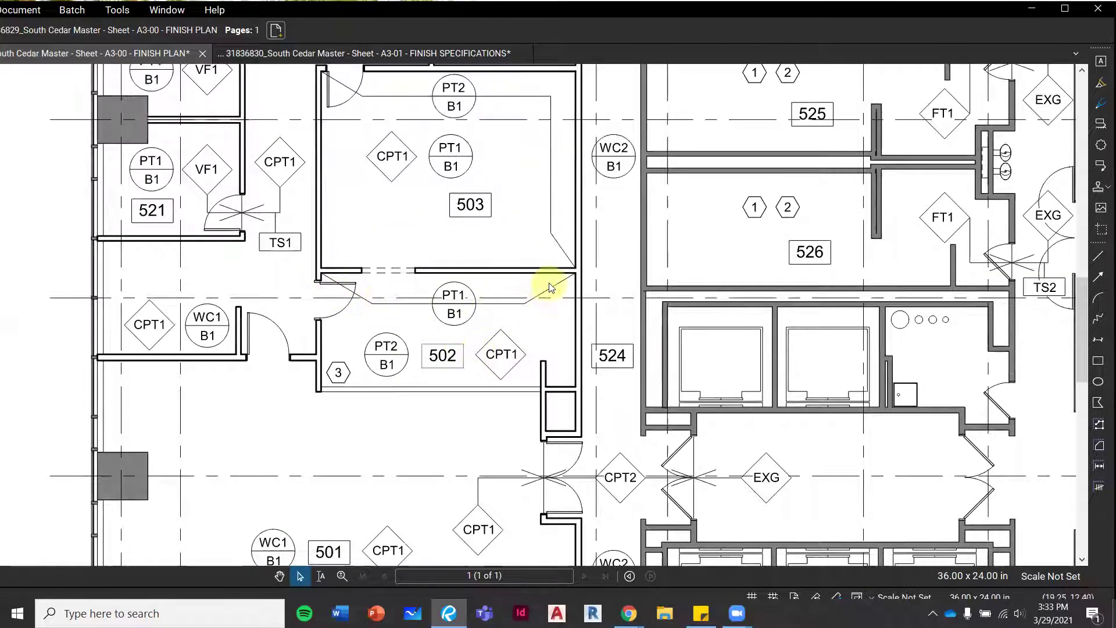
pyautogui.moveTo(514, 304); pyautogui.dragTo(505, 363)
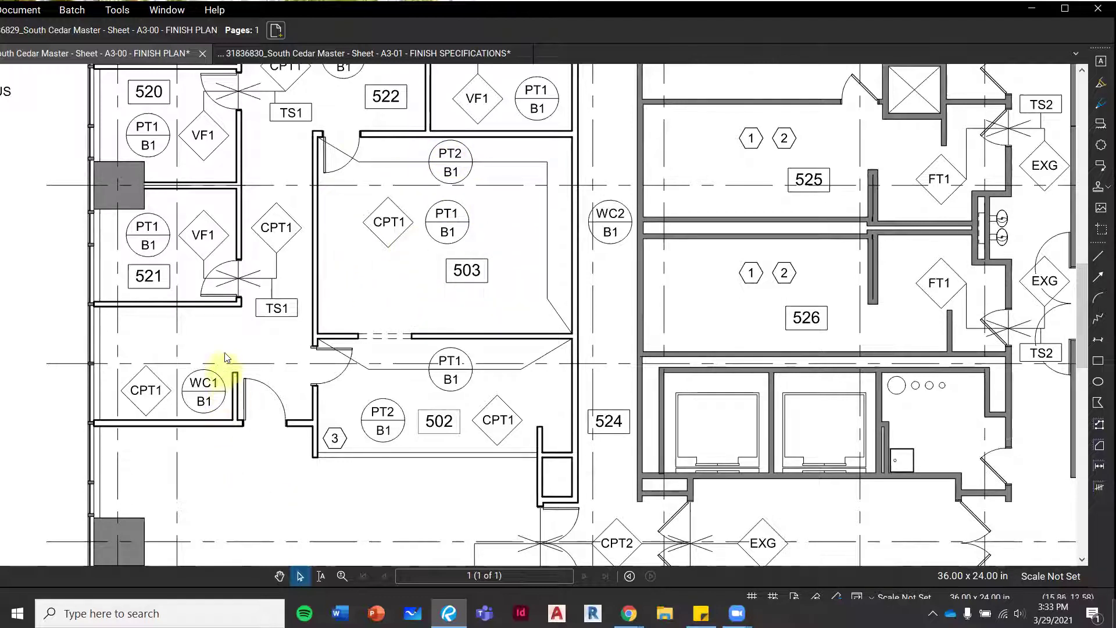
pyautogui.scroll(2, 265, 314)
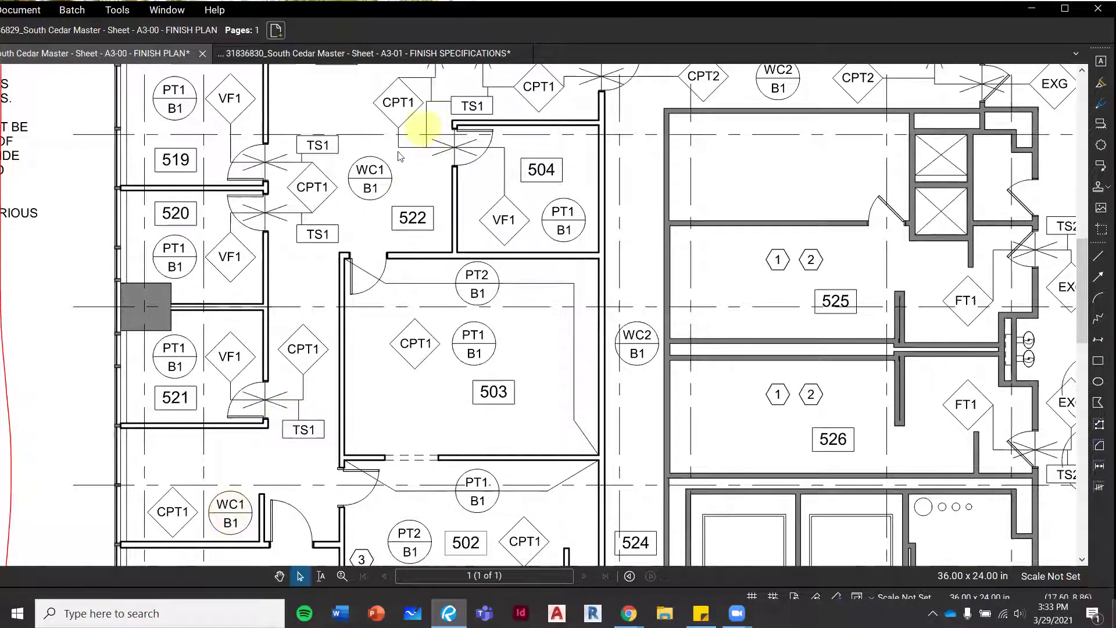
pyautogui.scroll(6, 403, 178)
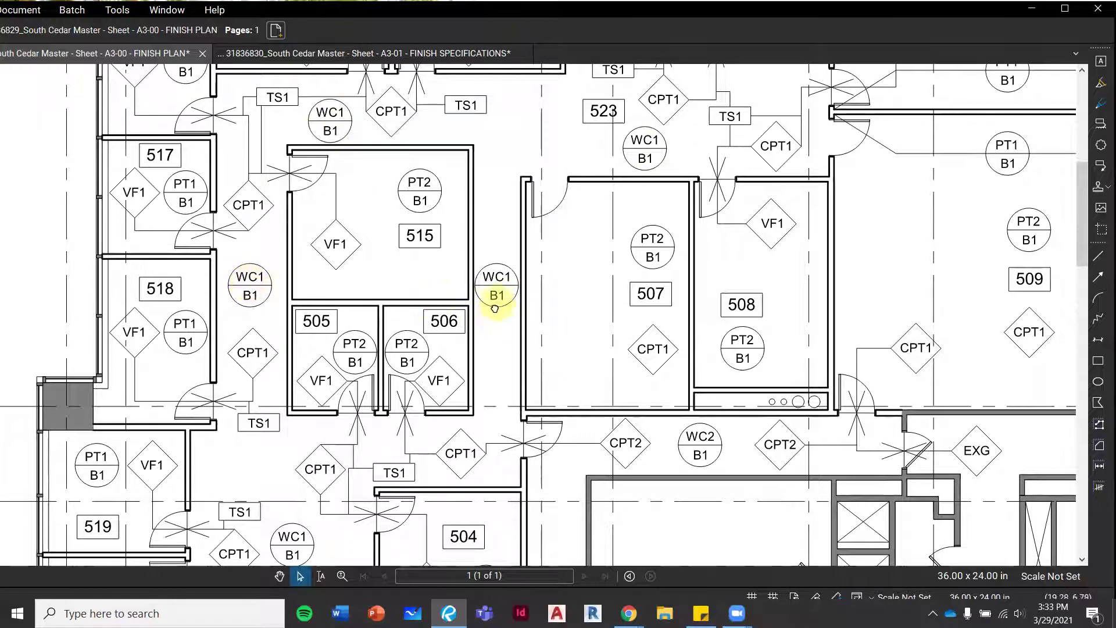
pyautogui.moveTo(495, 308); pyautogui.dragTo(461, 369)
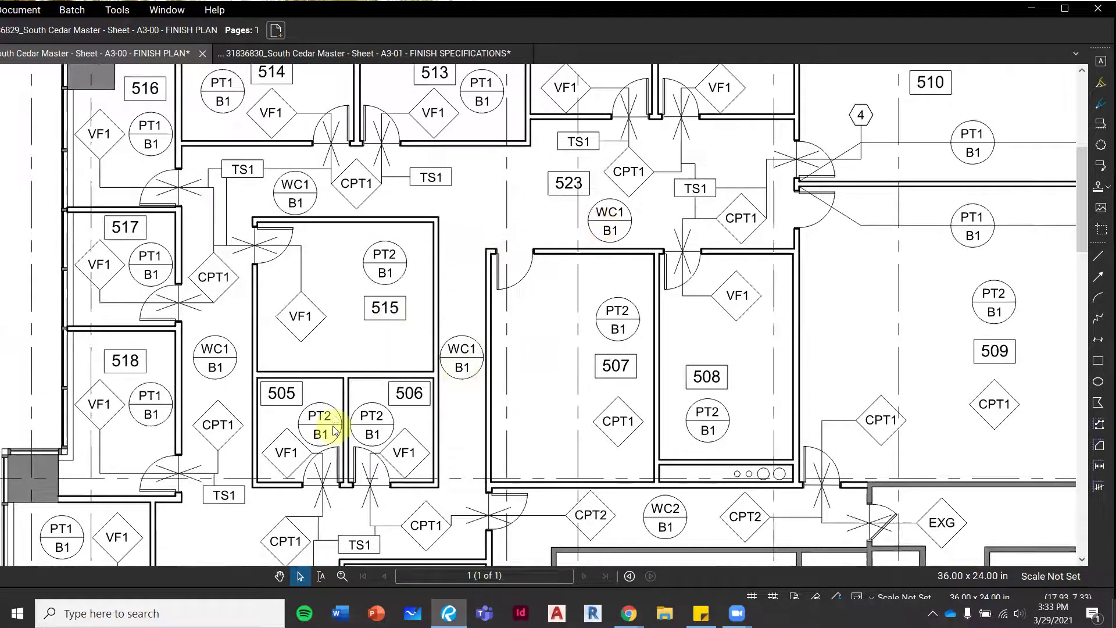
pyautogui.moveTo(334, 430); pyautogui.dragTo(419, 137)
pyautogui.moveTo(267, 428); pyautogui.dragTo(261, 264)
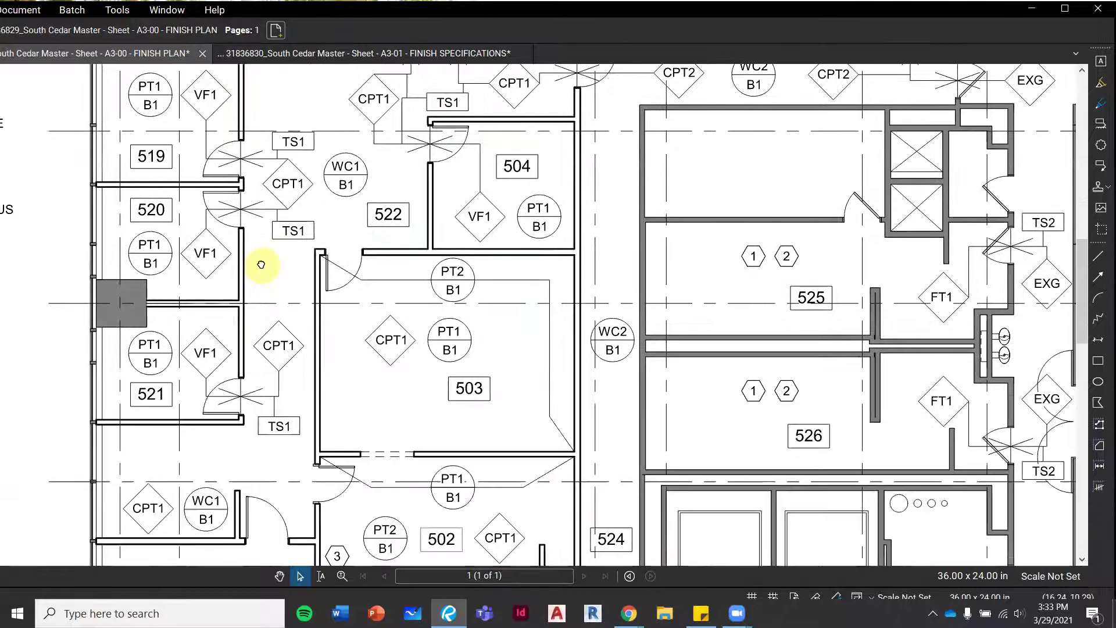
pyautogui.scroll(1, 222, 388)
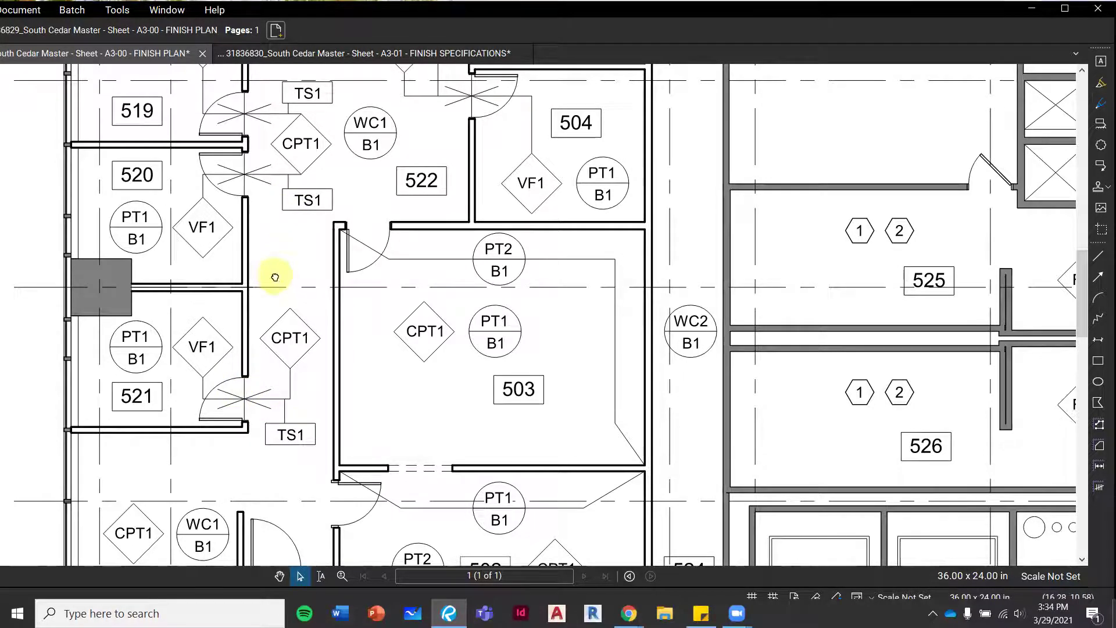
# Step: Draw two red freehand pen strokes along the leader lines beside the TS1 tag below rooms 505 and 506
pyautogui.moveTo(277, 277); pyautogui.dragTo(340, 577)
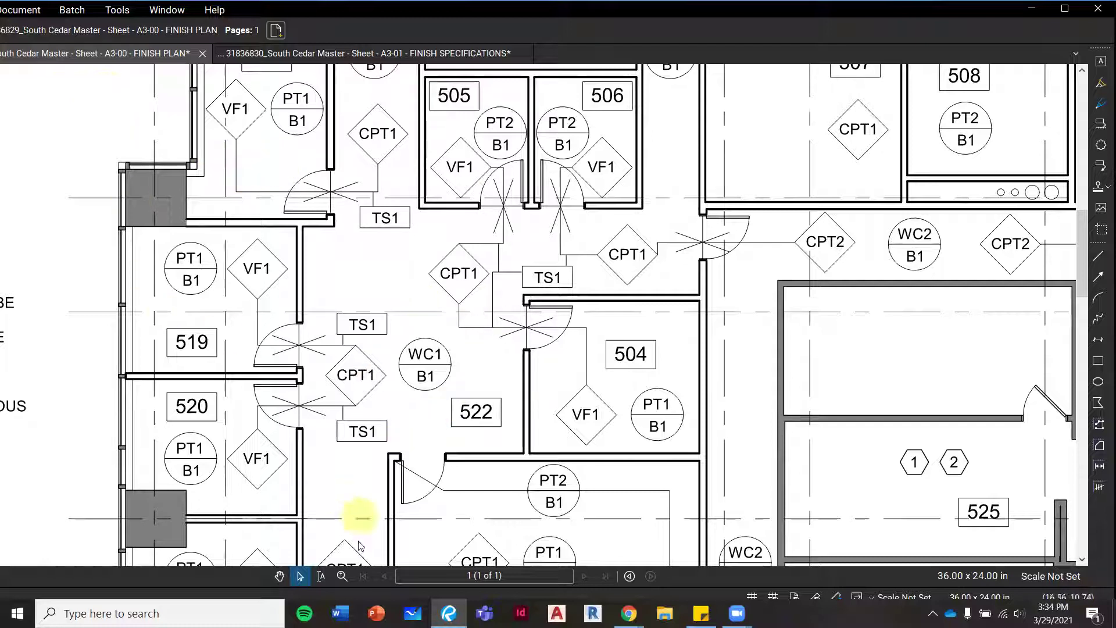
pyautogui.click(279, 575)
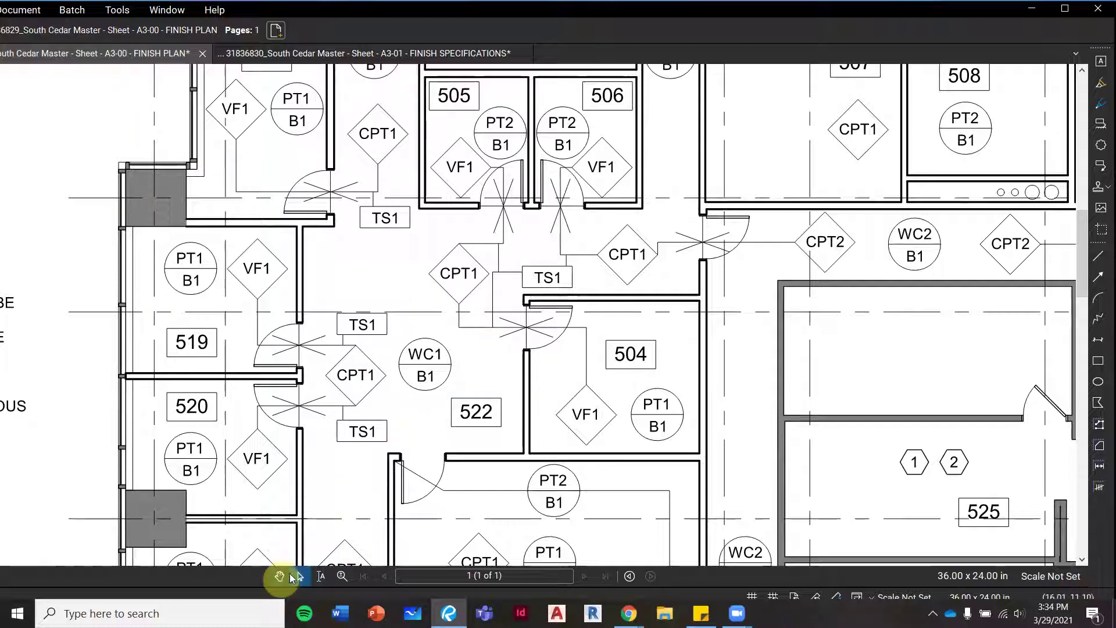
pyautogui.click(1100, 105)
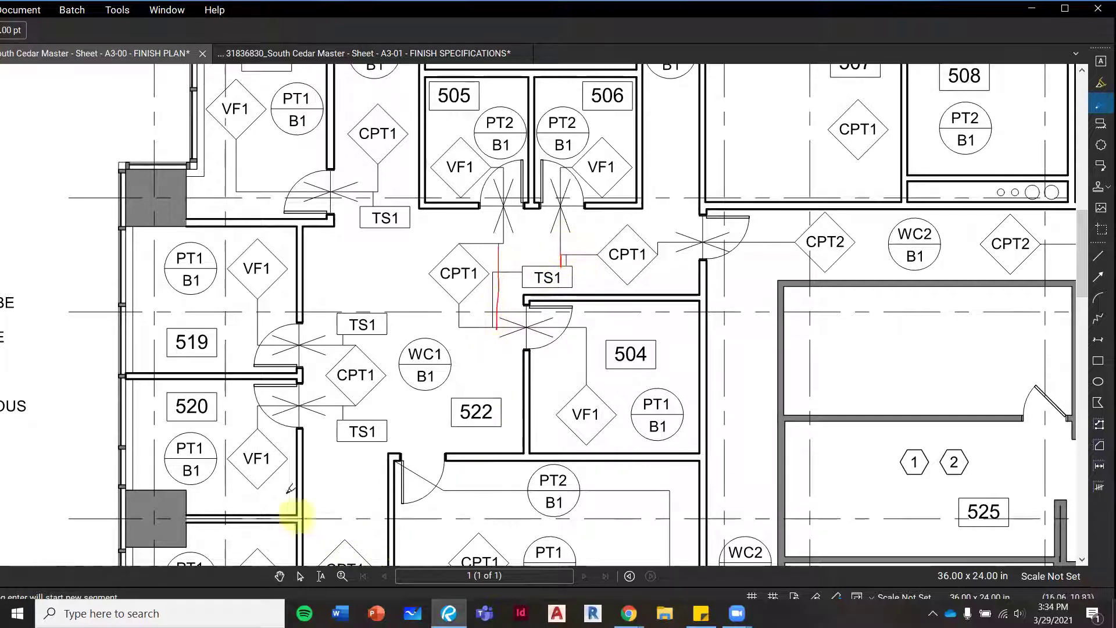
pyautogui.click(279, 575)
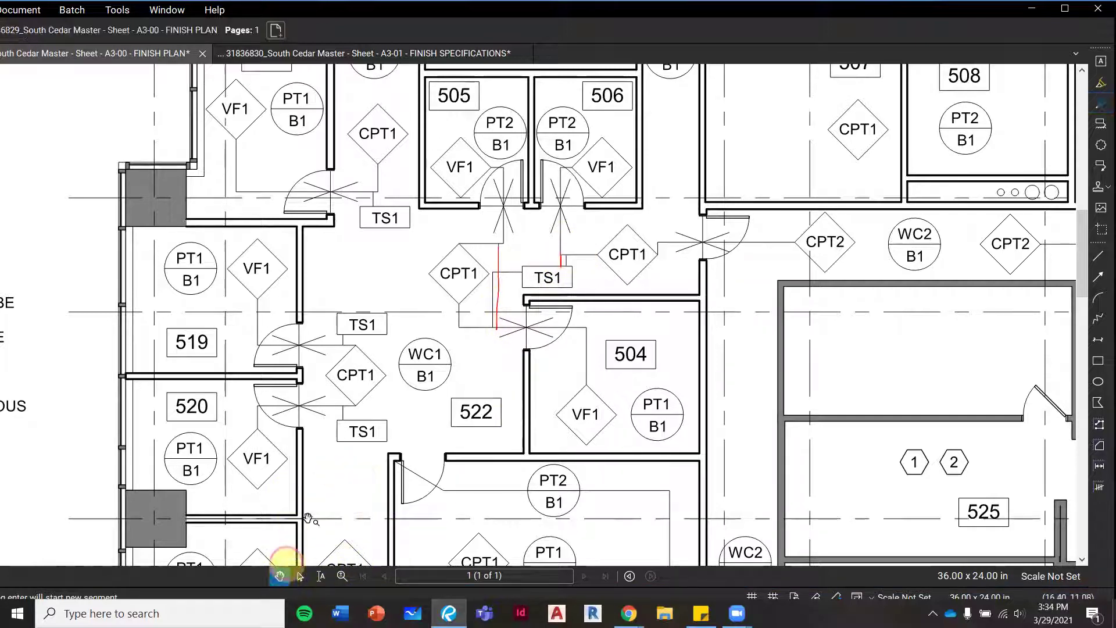
# Step: Draw a short red freehand pen stroke along the CPT1 leader down to the TS1 tag beside room 518
pyautogui.moveTo(417, 246); pyautogui.dragTo(445, 381)
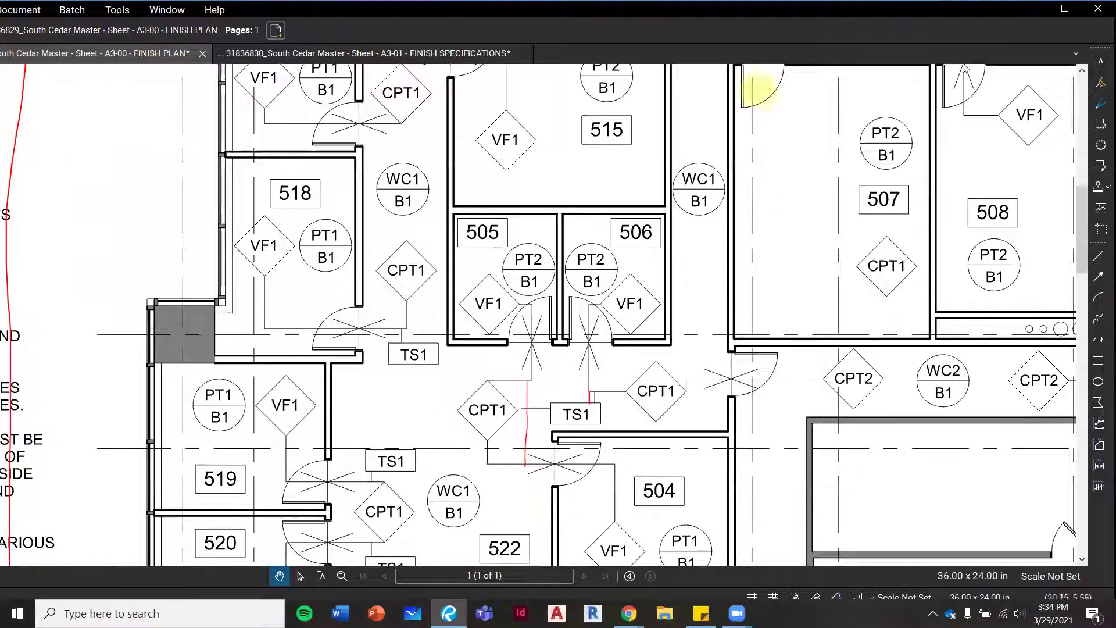
pyautogui.click(1101, 108)
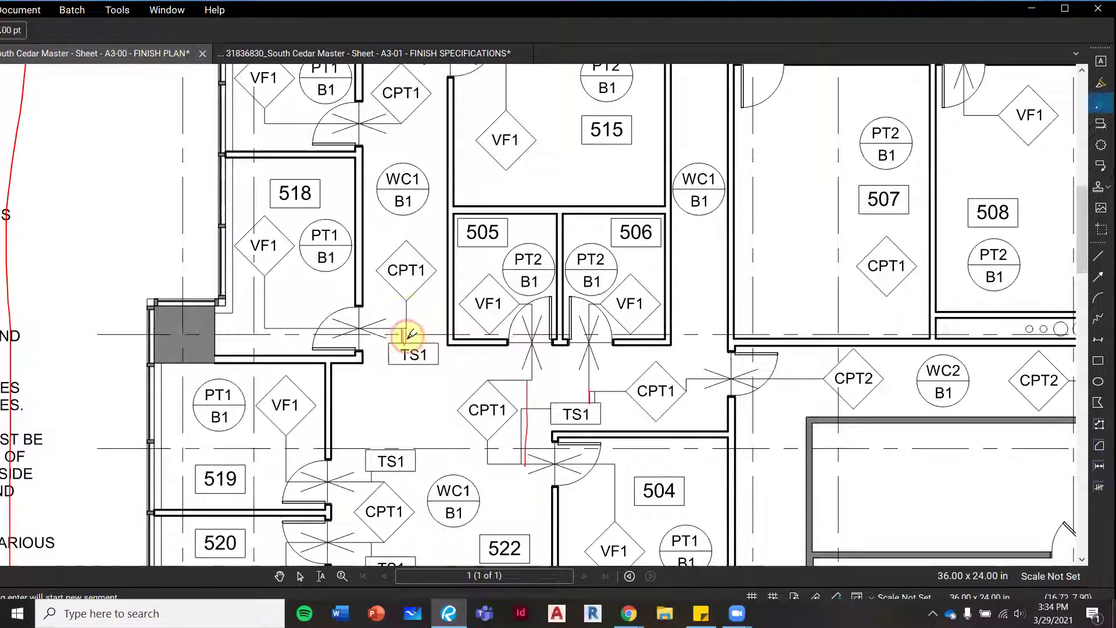
pyautogui.moveTo(407, 336); pyautogui.dragTo(406, 326)
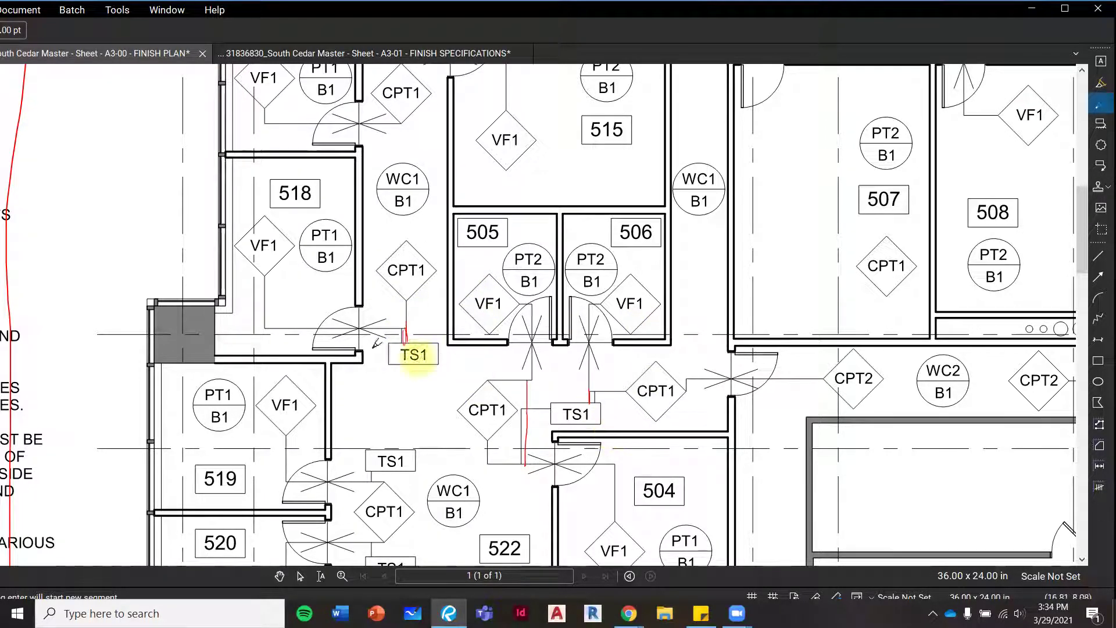
pyautogui.click(280, 575)
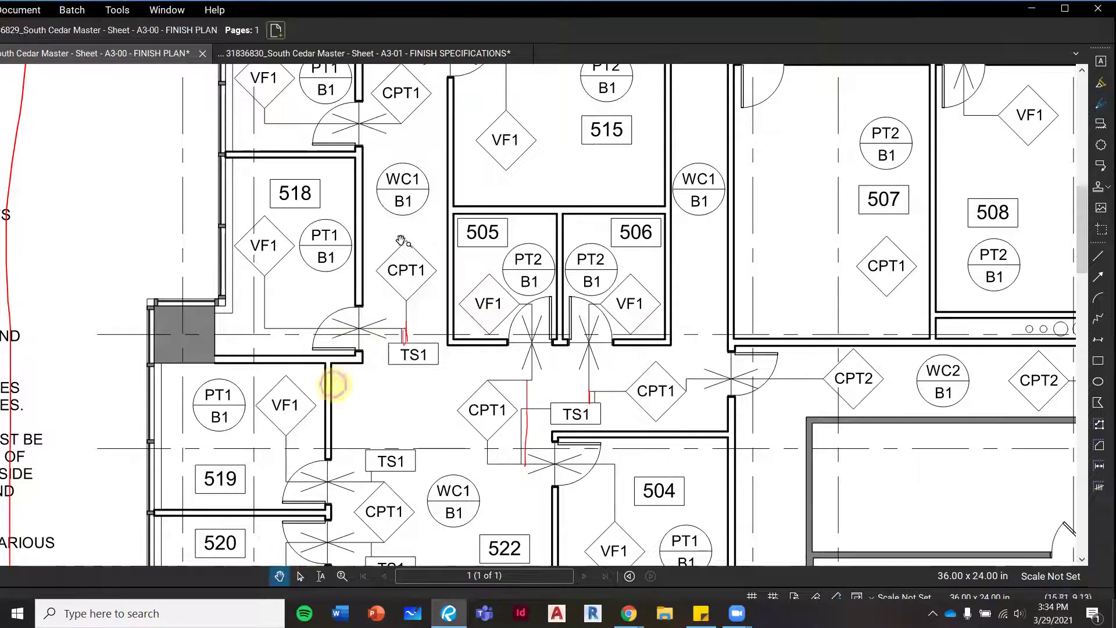
# Step: Draw a red freehand pen stroke extending the CPT1 leader up to the TS1 tag beside room 516
pyautogui.scroll(3, 449, 205)
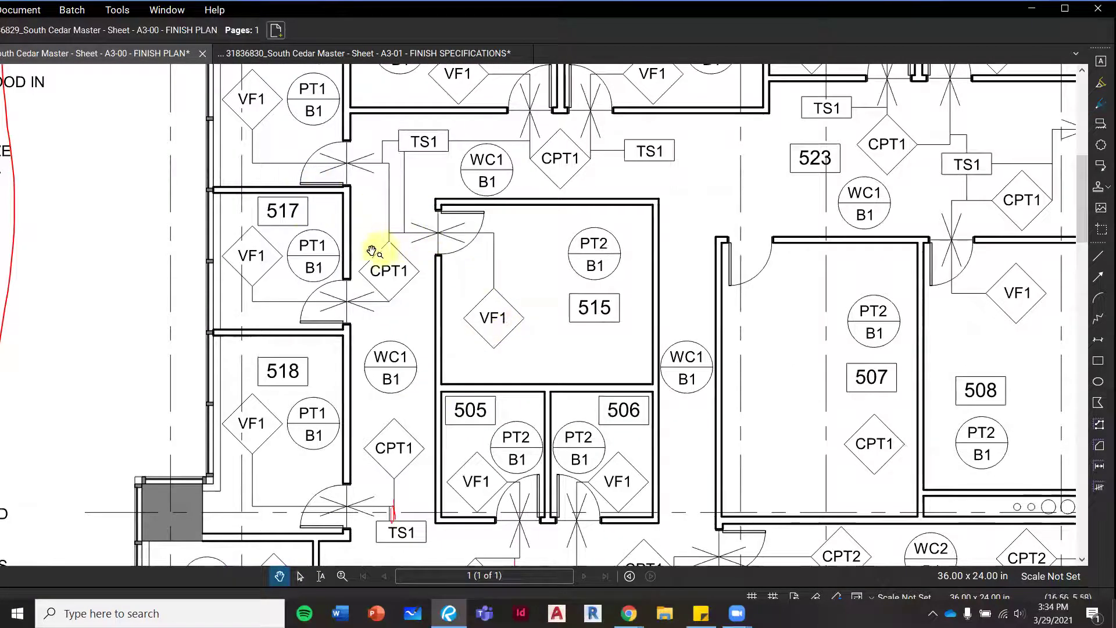
pyautogui.scroll(1, 372, 251)
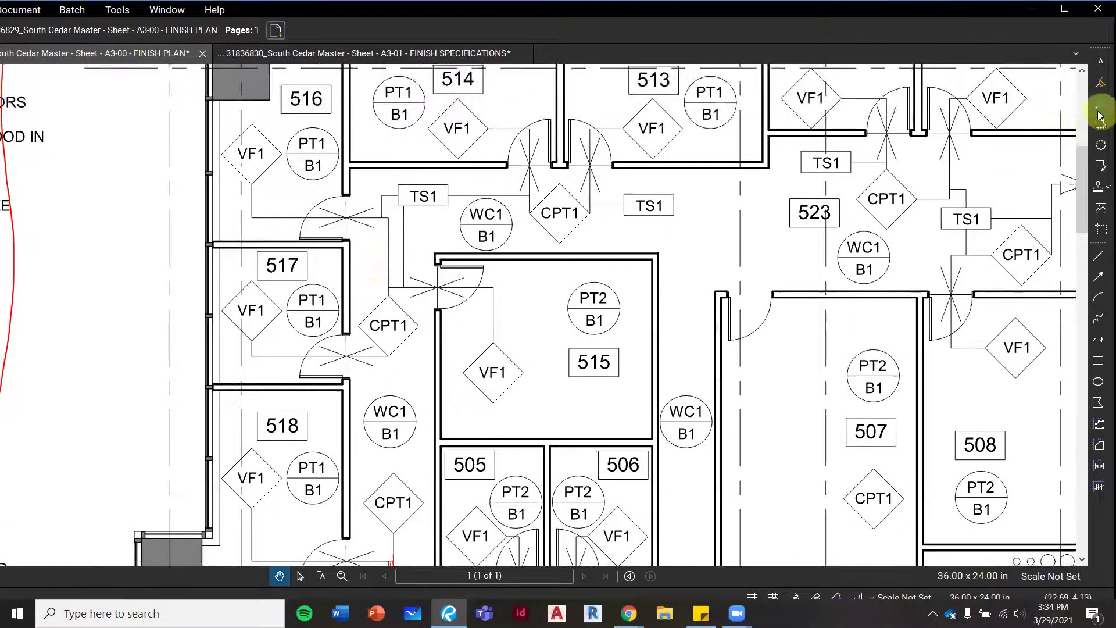
pyautogui.click(1098, 111)
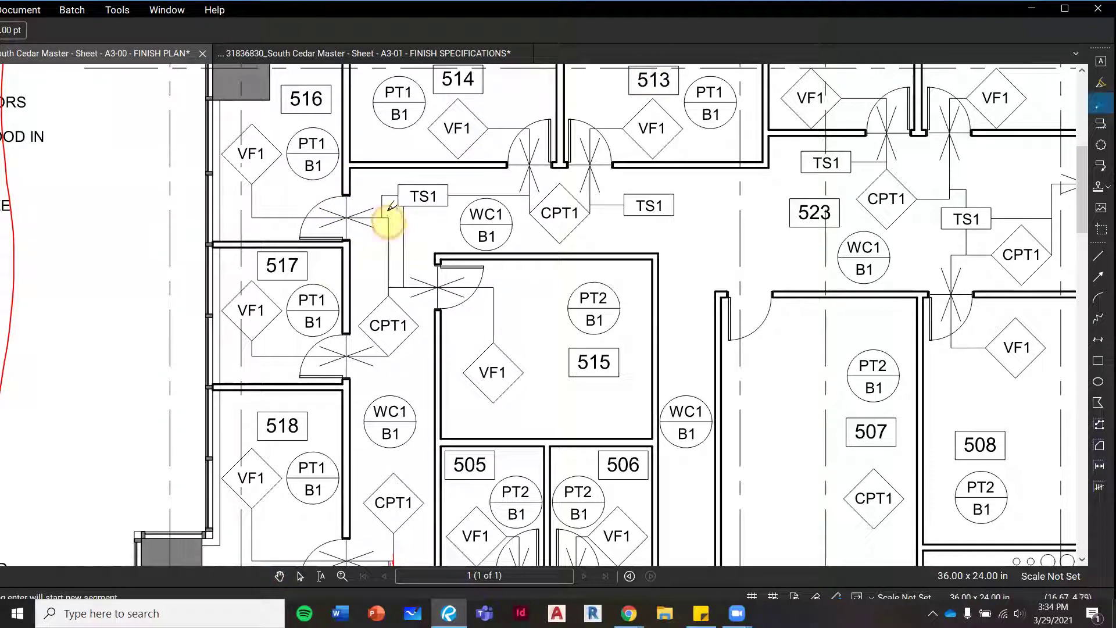
pyautogui.click(397, 197)
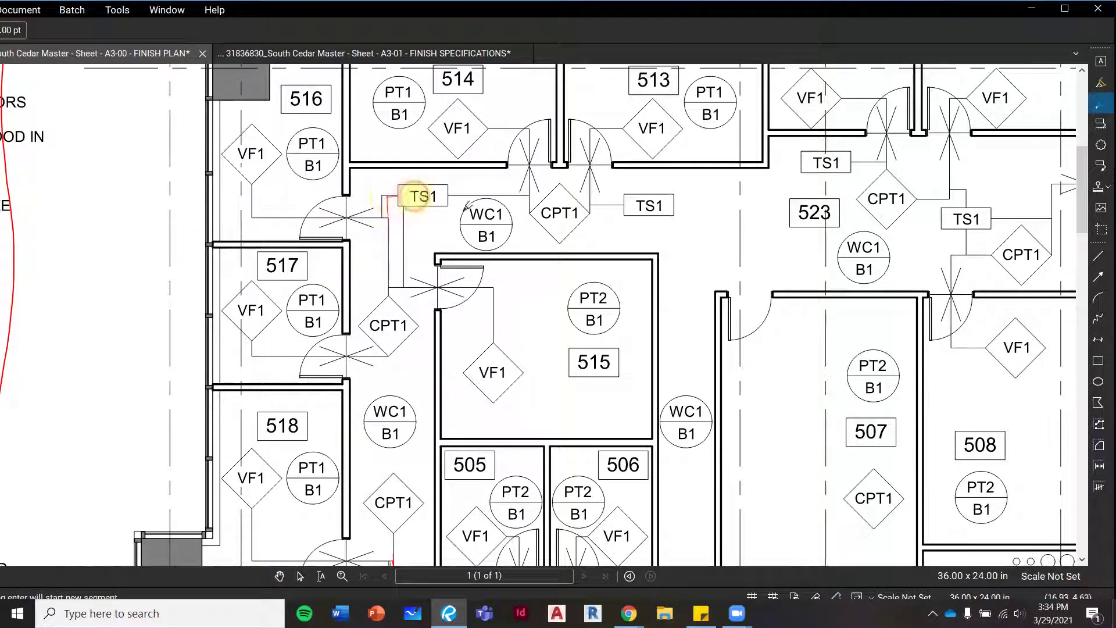
pyautogui.click(279, 576)
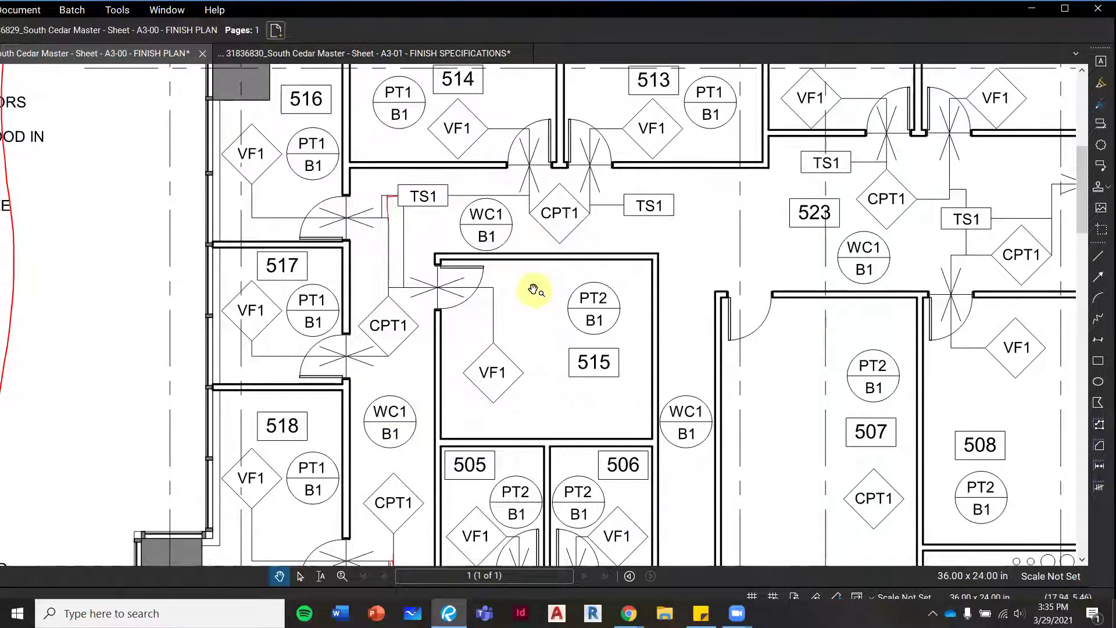
# Step: Examine the finish tags and TS1 transitions along hallway 523 and the wall and floor tags in rooms 507 to 513
pyautogui.moveTo(534, 290); pyautogui.dragTo(327, 410)
pyautogui.moveTo(887, 474); pyautogui.dragTo(705, 424)
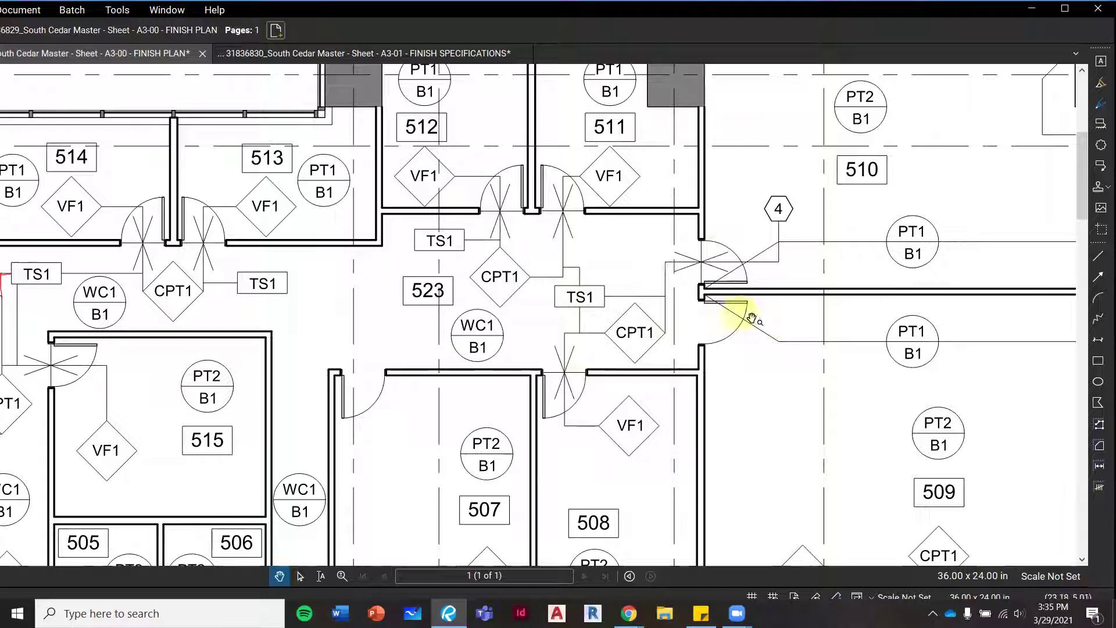
pyautogui.hscroll(3, 780, 269)
pyautogui.scroll(2, 781, 268)
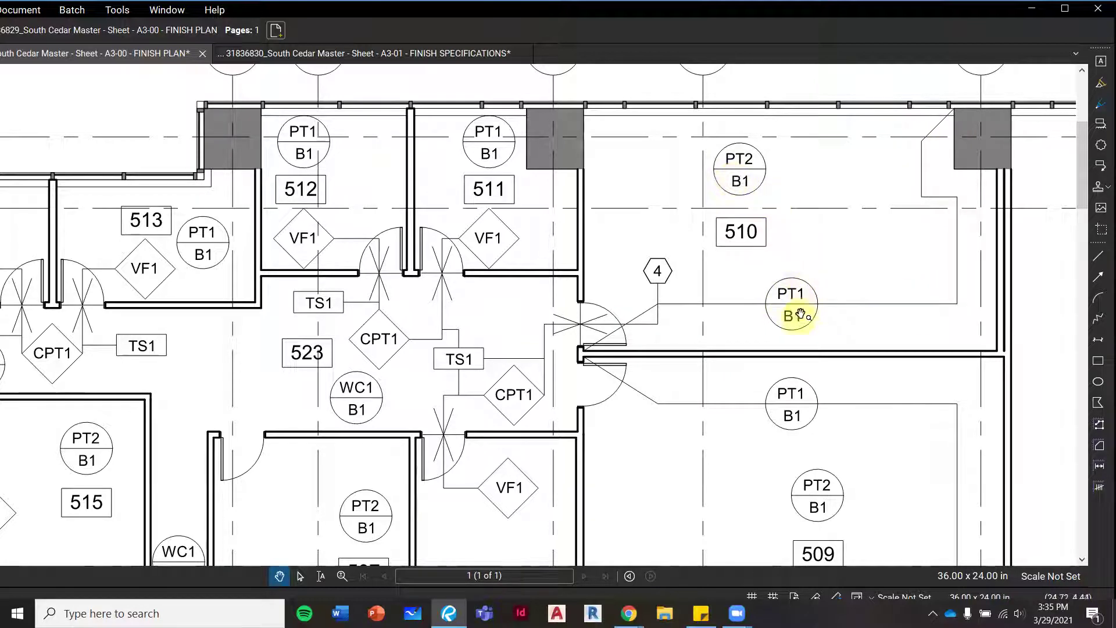
pyautogui.moveTo(622, 465); pyautogui.dragTo(805, 314)
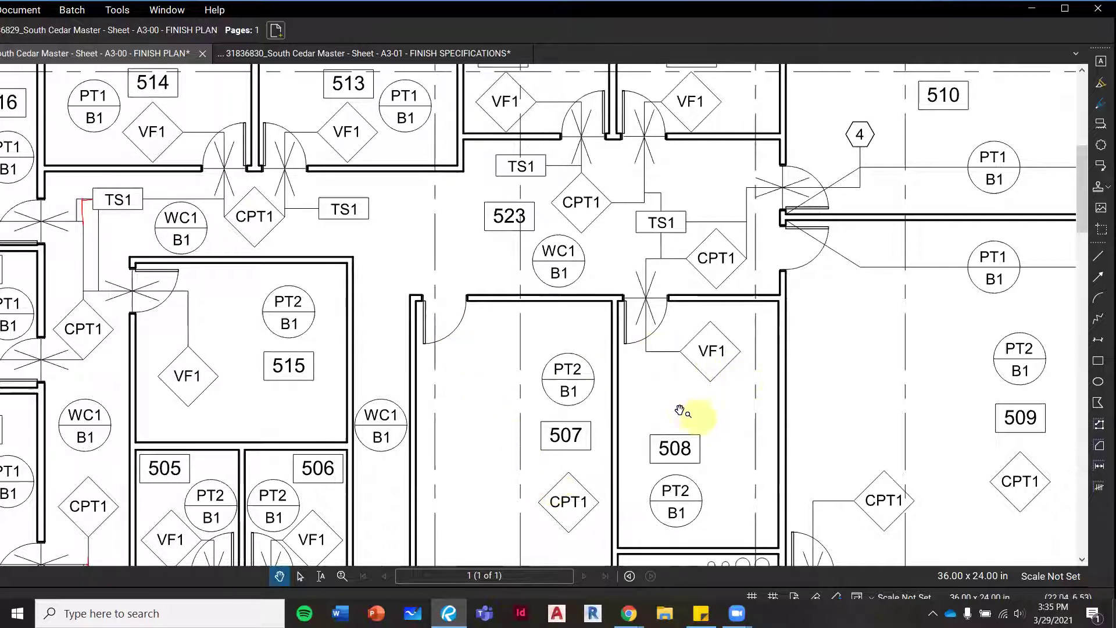
pyautogui.moveTo(691, 410); pyautogui.dragTo(453, 405)
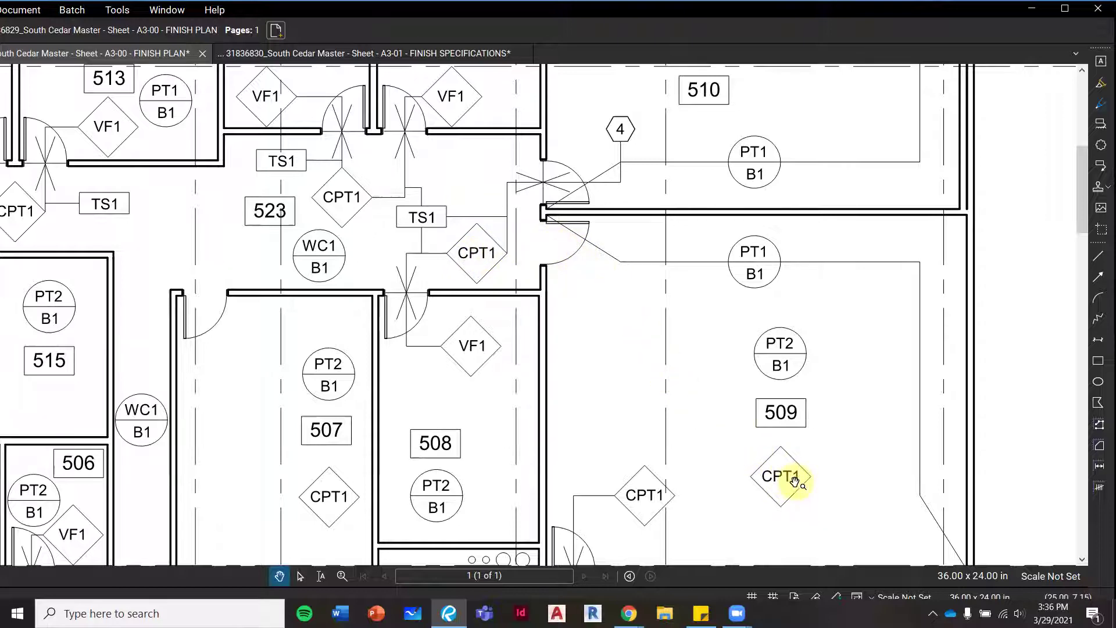
pyautogui.scroll(-1, 651, 411)
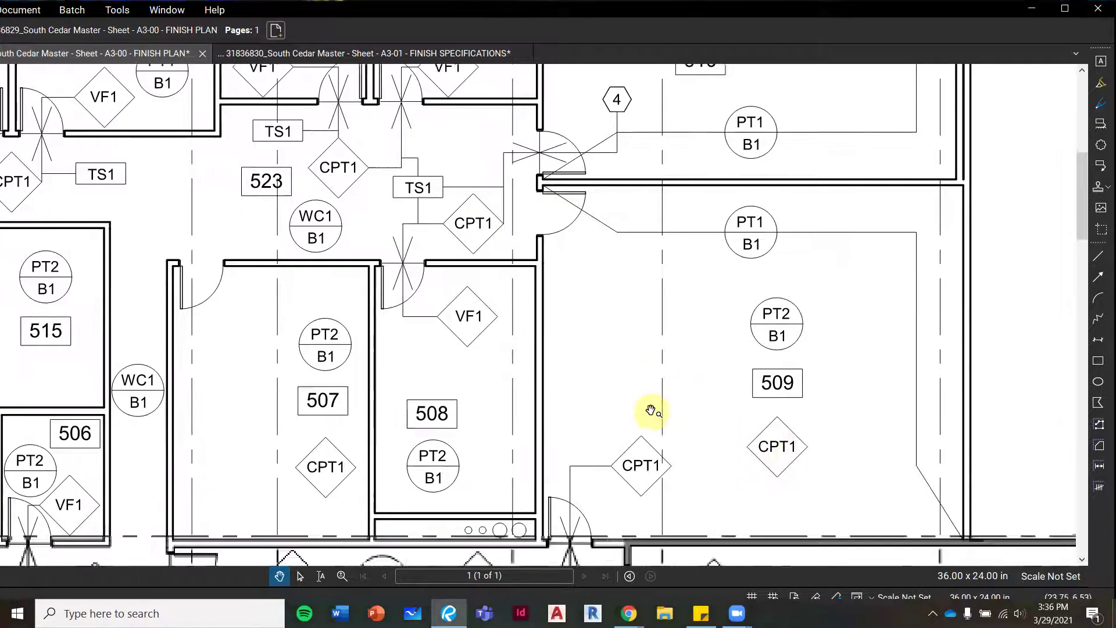
# Step: Examine the CPT2 and WC2 tags along corridor 524 and the wall finish tags around rooms 505, 506 and 515
pyautogui.moveTo(651, 411); pyautogui.dragTo(666, 180)
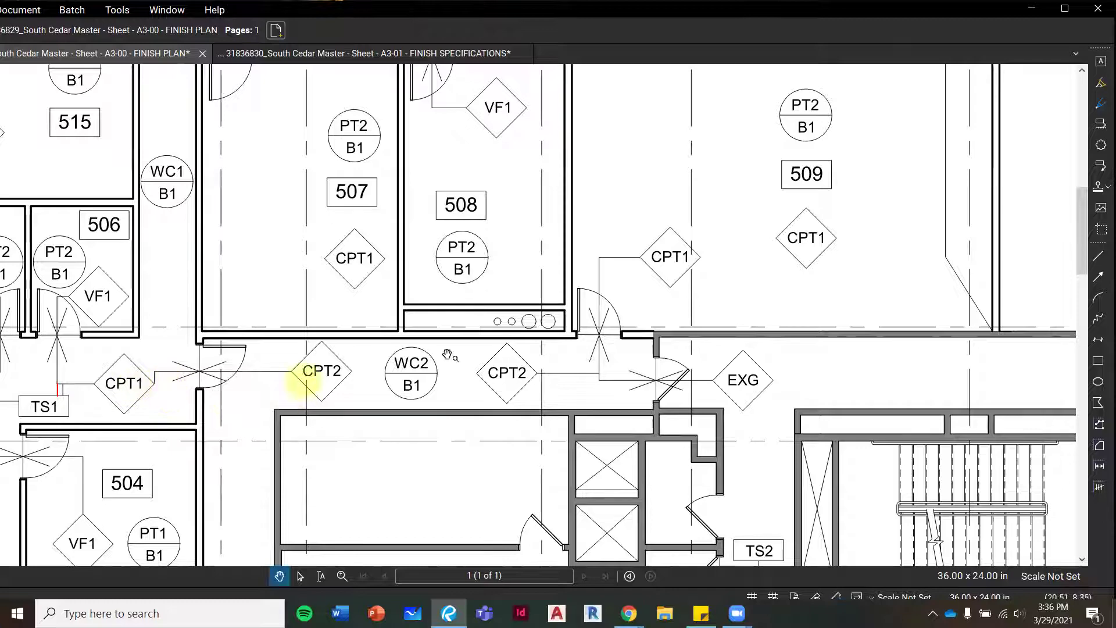
pyautogui.scroll(-4, 424, 274)
pyautogui.moveTo(500, 418); pyautogui.dragTo(424, 192)
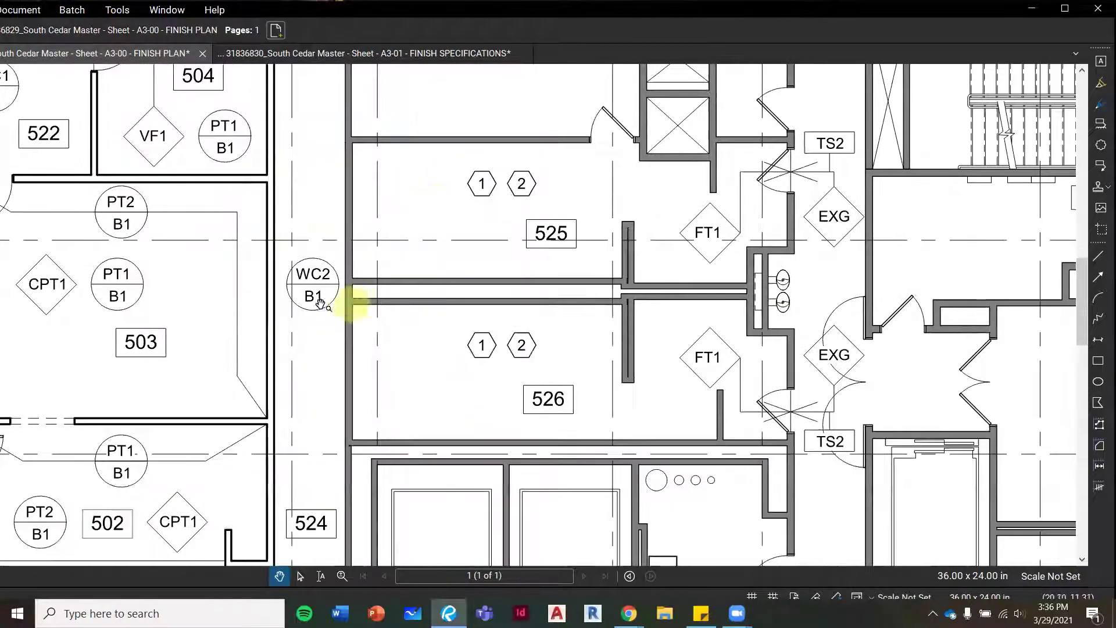
pyautogui.moveTo(525, 319); pyautogui.dragTo(469, 473)
pyautogui.moveTo(370, 255); pyautogui.dragTo(535, 428)
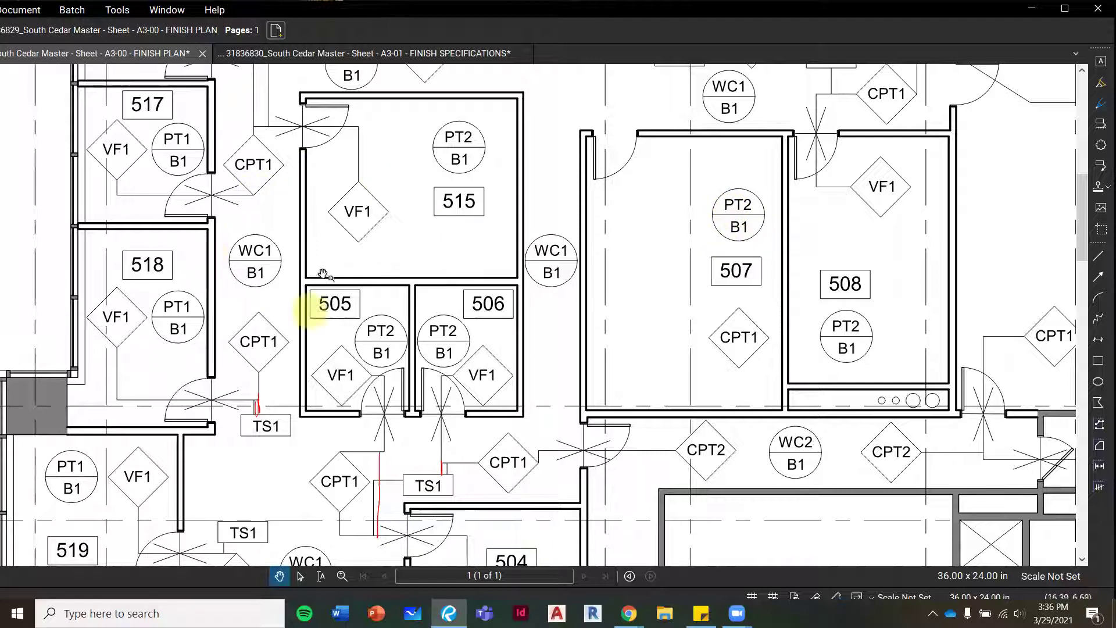
pyautogui.moveTo(284, 151); pyautogui.dragTo(304, 259)
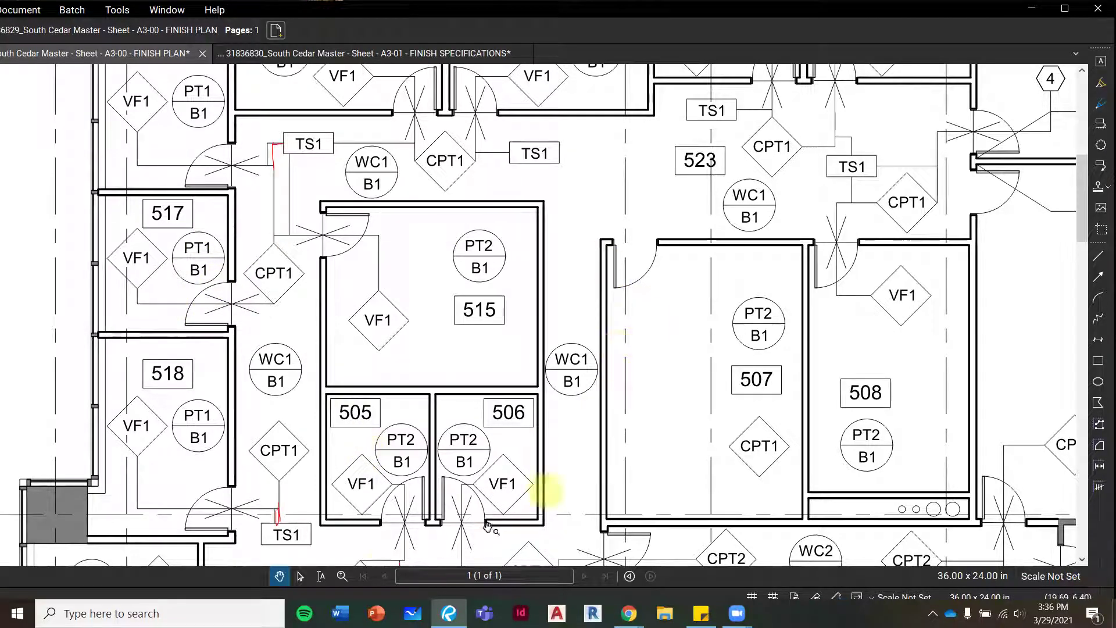
# Step: View the whole finish plan sheet, and bring up the Finish Specification Summary on sheet A3.01
pyautogui.click(342, 575)
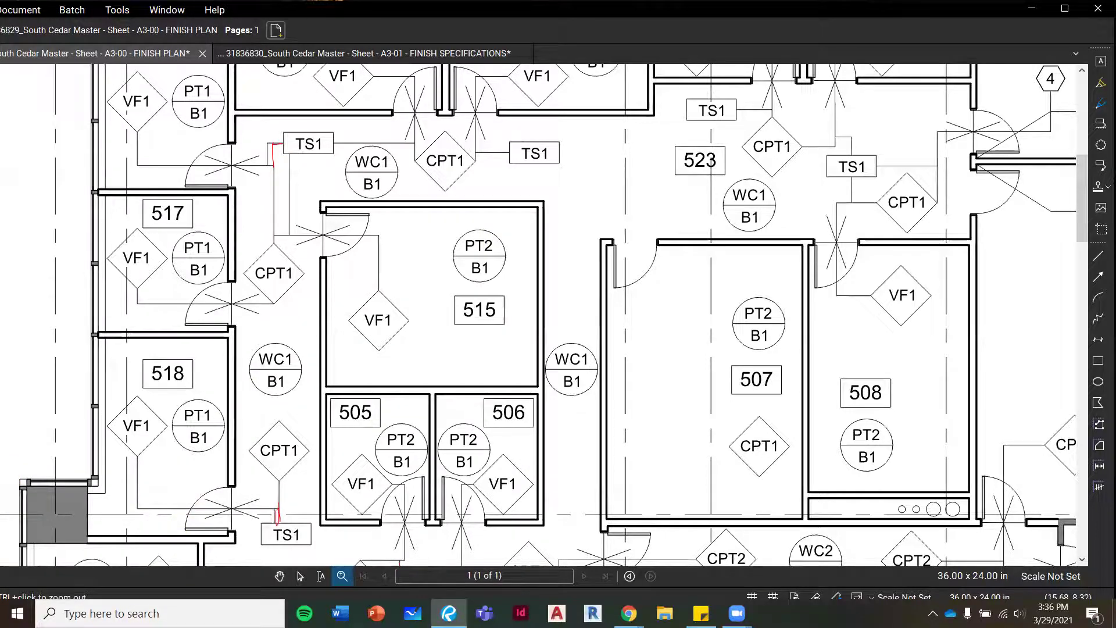
pyautogui.hotkey('ctrl', '0')
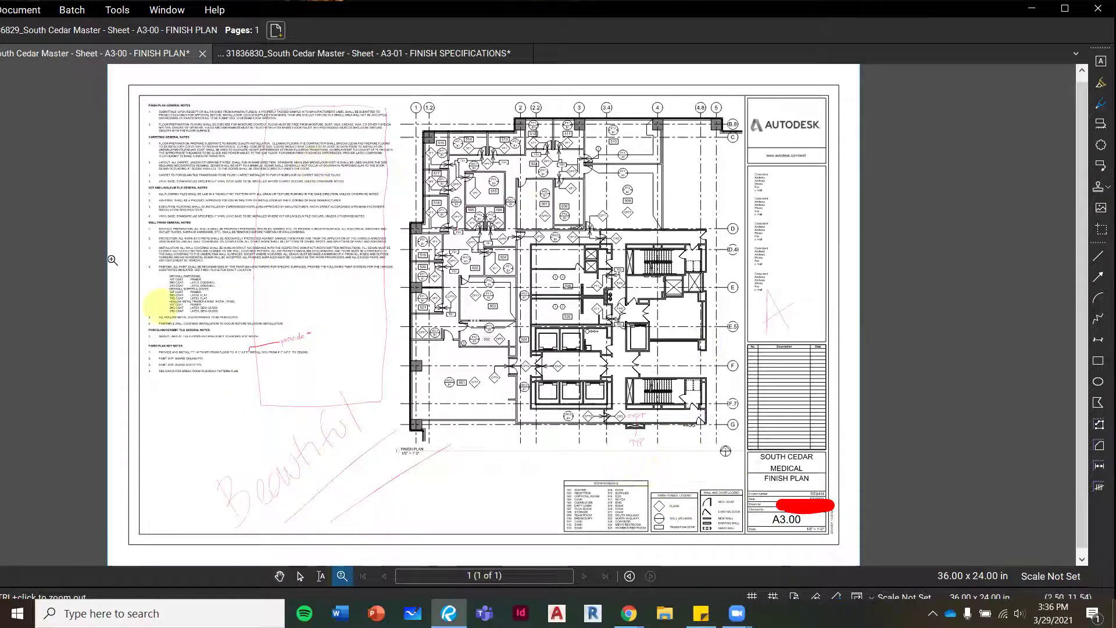
pyautogui.click(298, 56)
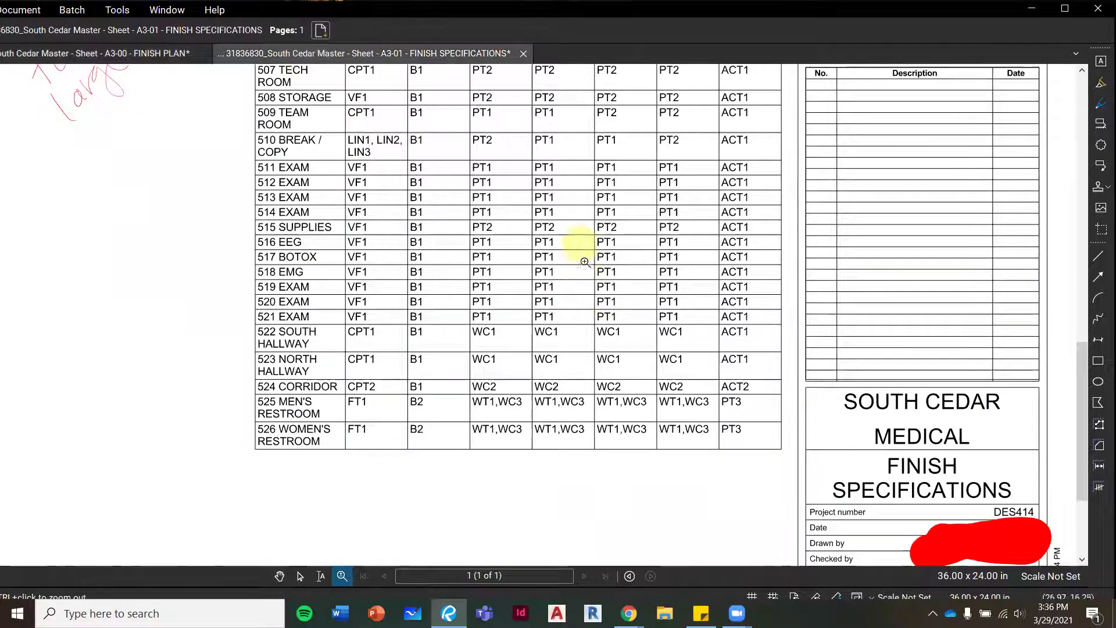
pyautogui.moveTo(585, 262); pyautogui.dragTo(590, 573)
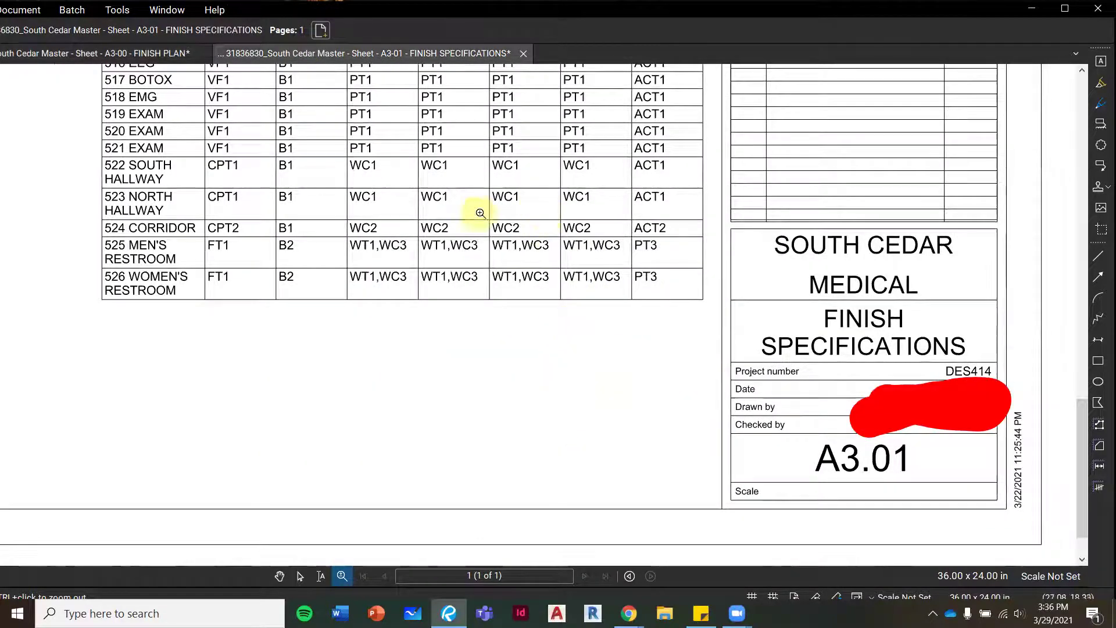
pyautogui.click(279, 576)
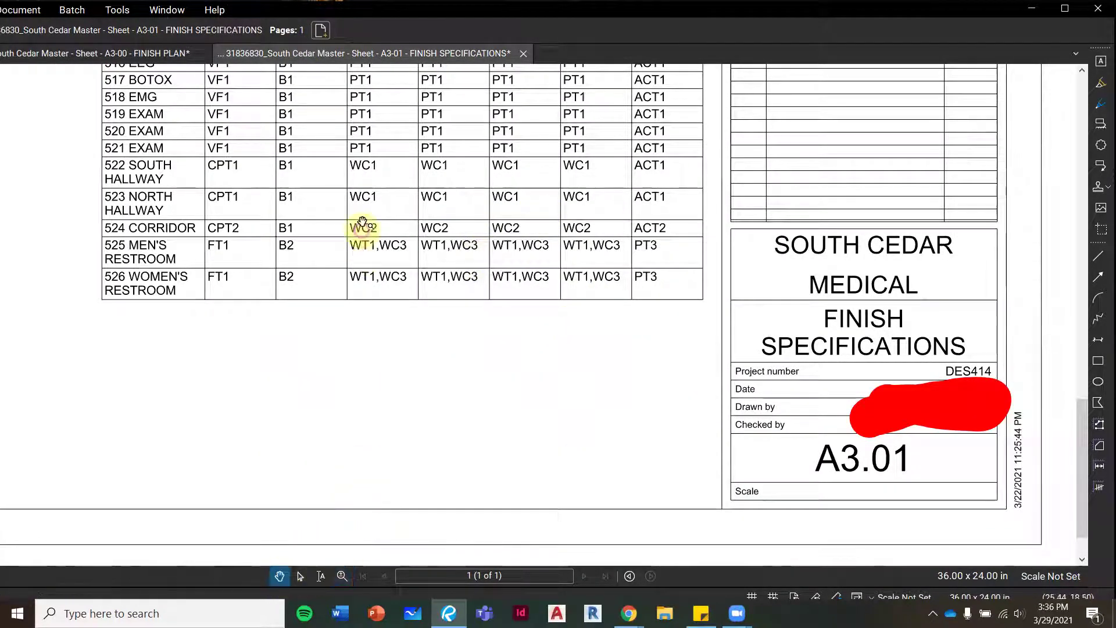
pyautogui.scroll(12, 374, 220)
pyautogui.scroll(5, 417, 207)
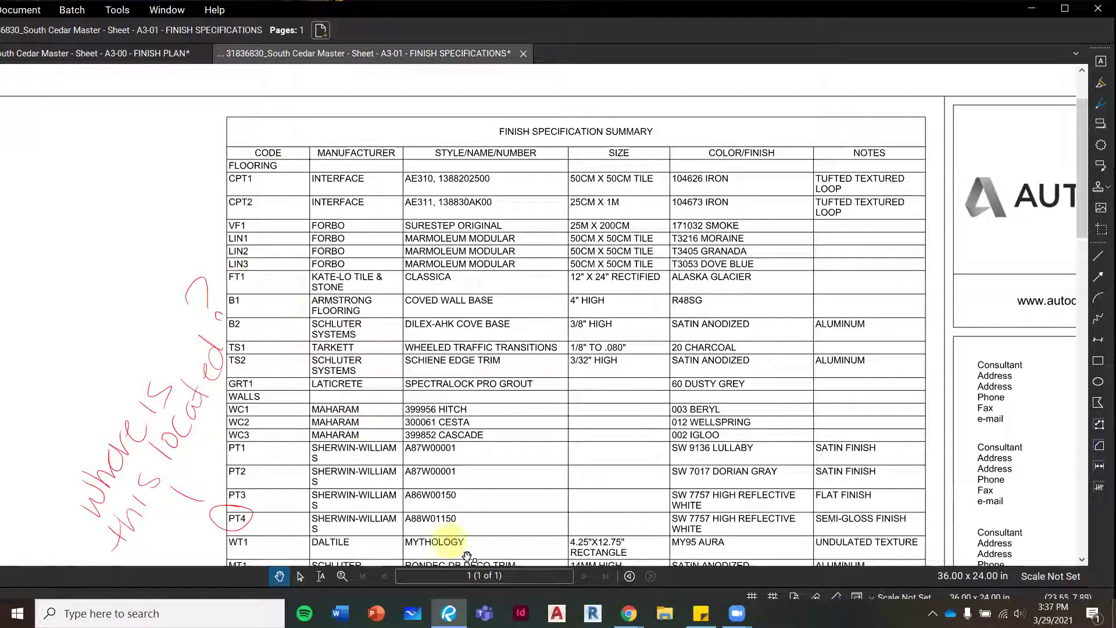
# Step: Read the flooring section of the Finish Specification Summary, from CPT1 to GRT1, up close
pyautogui.click(341, 576)
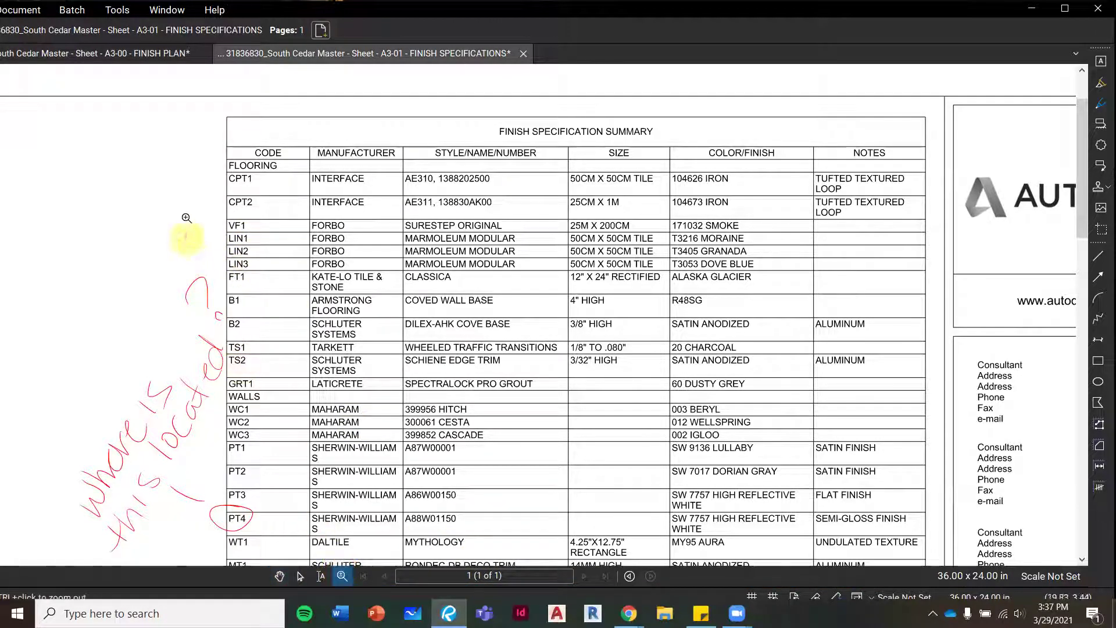
pyautogui.click(411, 227)
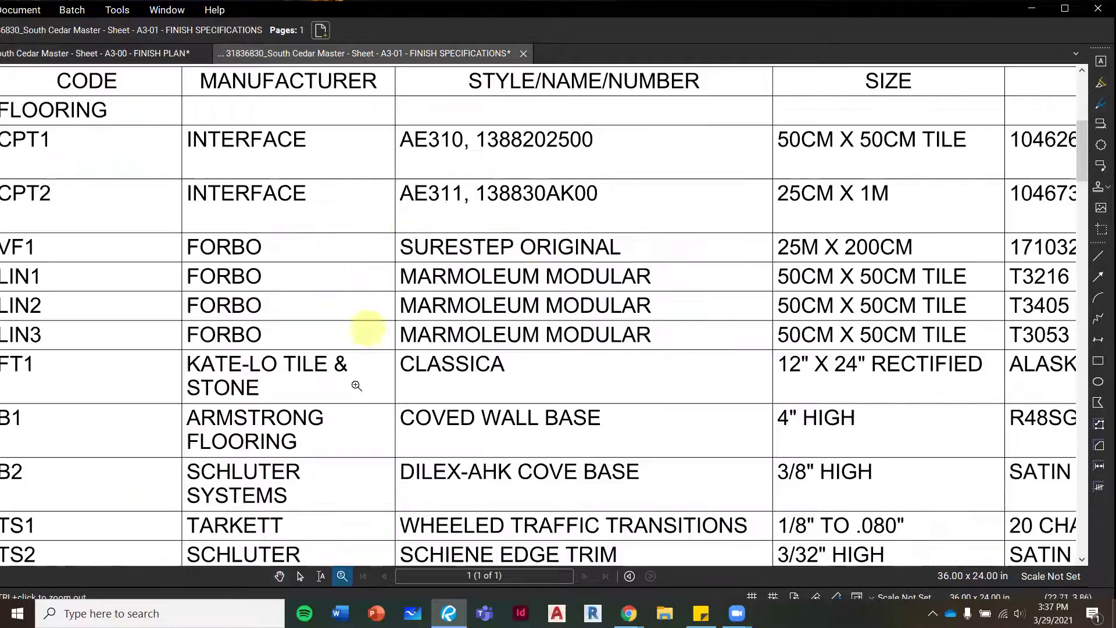
pyautogui.hotkey('ctrl', '-')
pyautogui.hotkey('ctrl', '-')
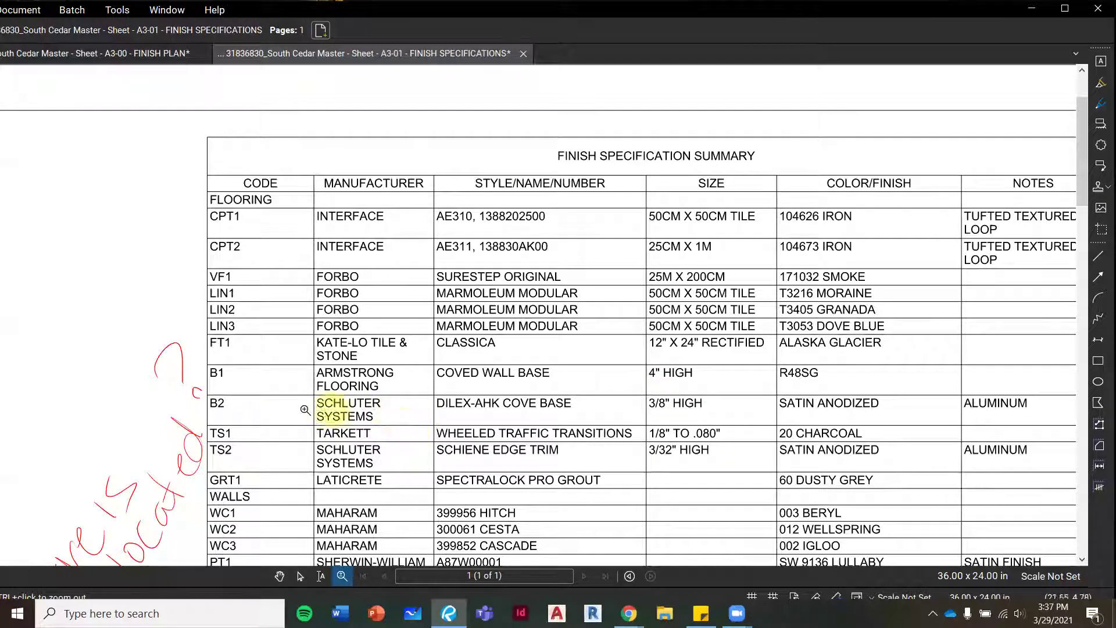
pyautogui.click(280, 576)
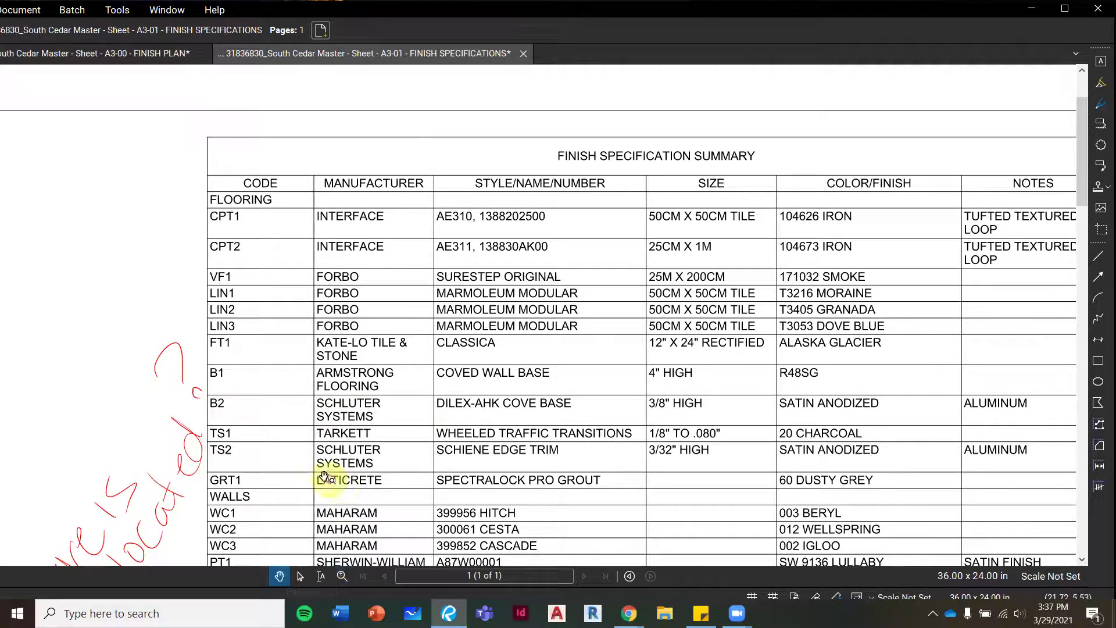
# Step: Read the wall, ceiling and plastic laminate rows of the specification summary, including the circled PT4 and PLAM codes
pyautogui.scroll(-3, 319, 471)
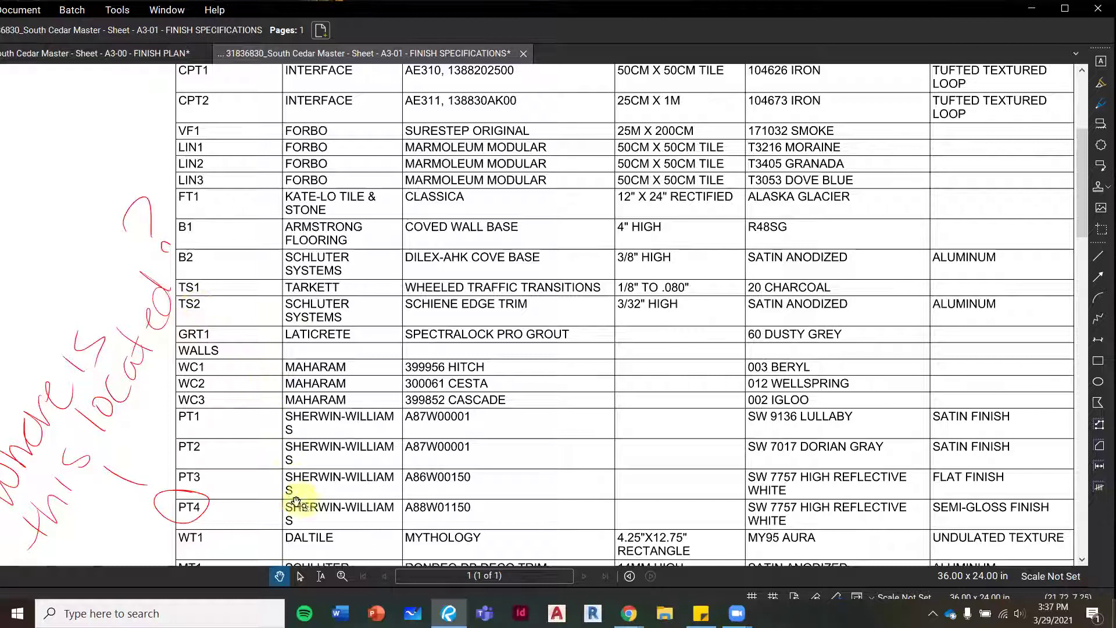
pyautogui.scroll(-5, 297, 501)
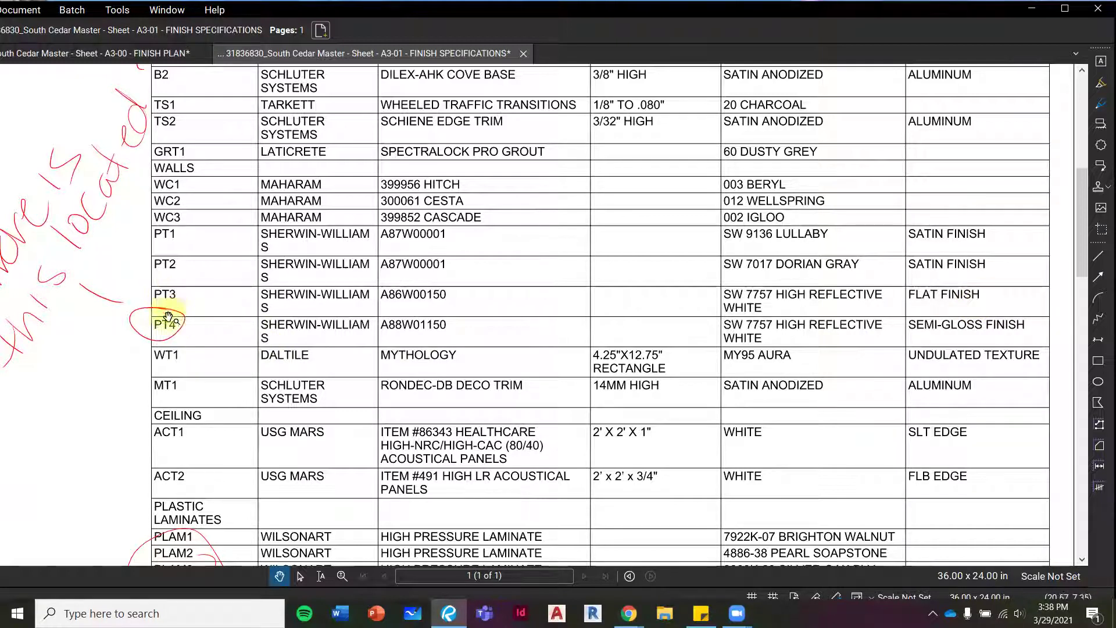
pyautogui.moveTo(166, 330); pyautogui.dragTo(298, 333)
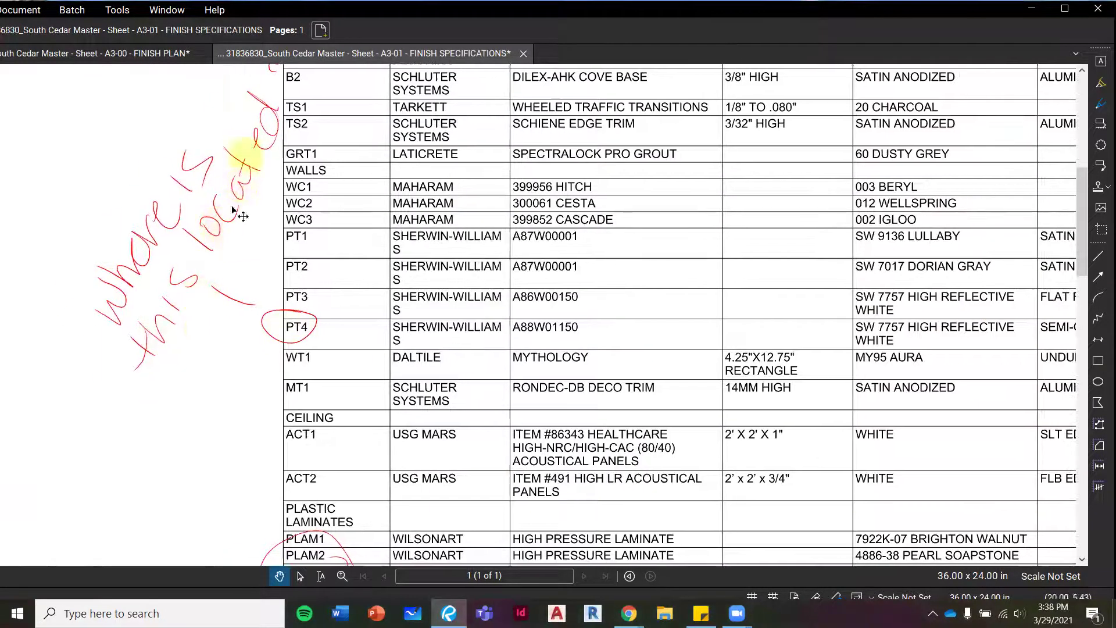
pyautogui.moveTo(495, 353); pyautogui.dragTo(317, 382)
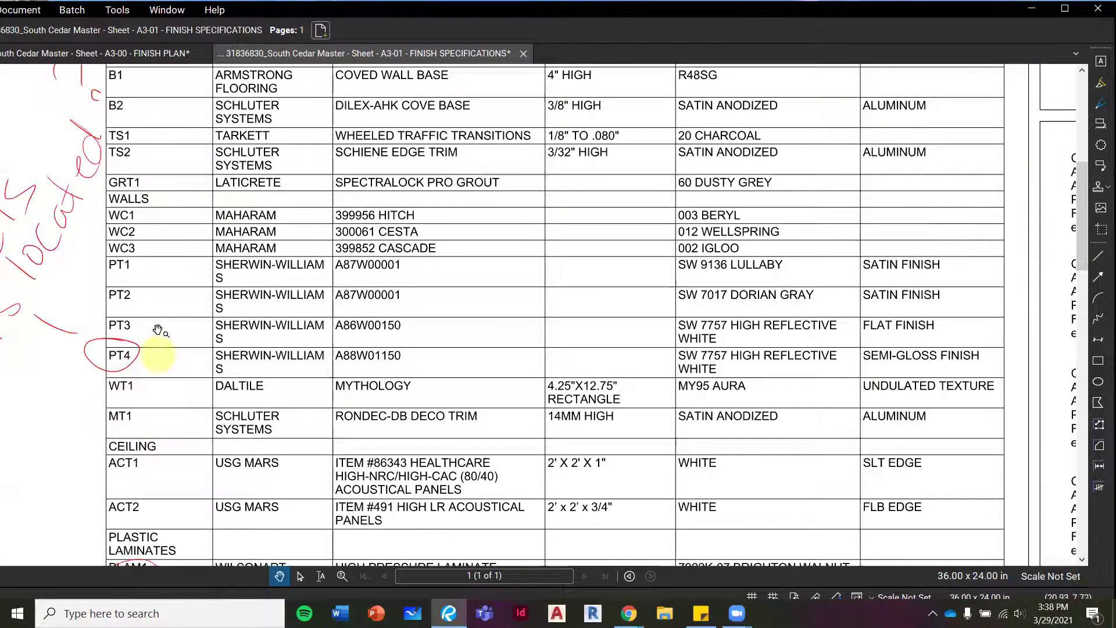
pyautogui.scroll(2, 174, 224)
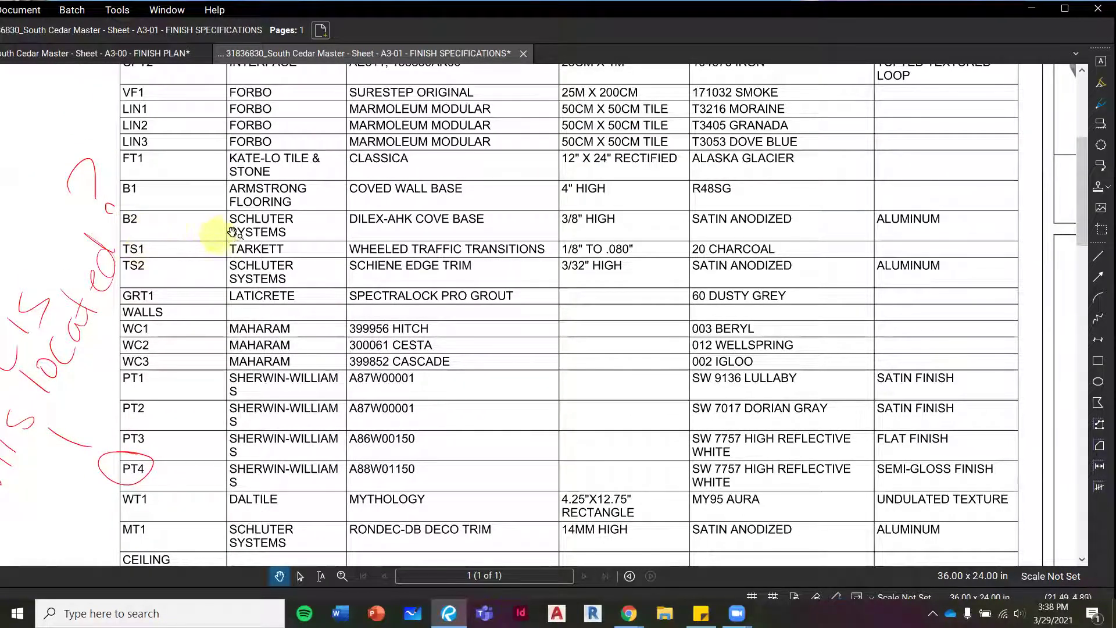
pyautogui.scroll(-2, 147, 378)
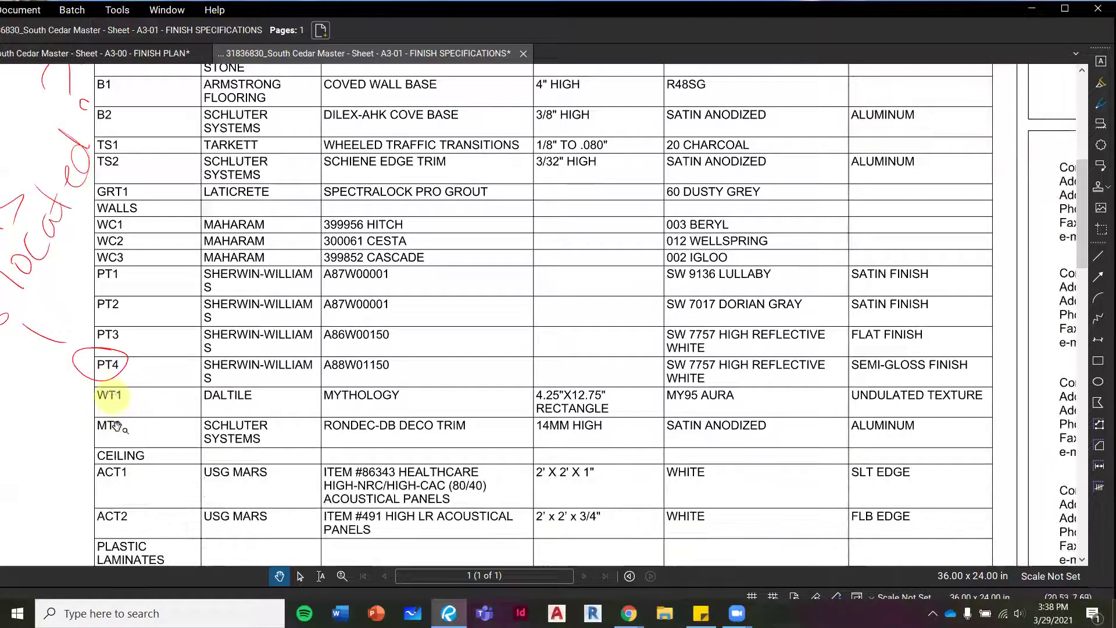
pyautogui.scroll(-1, 314, 422)
pyautogui.scroll(-2, 315, 422)
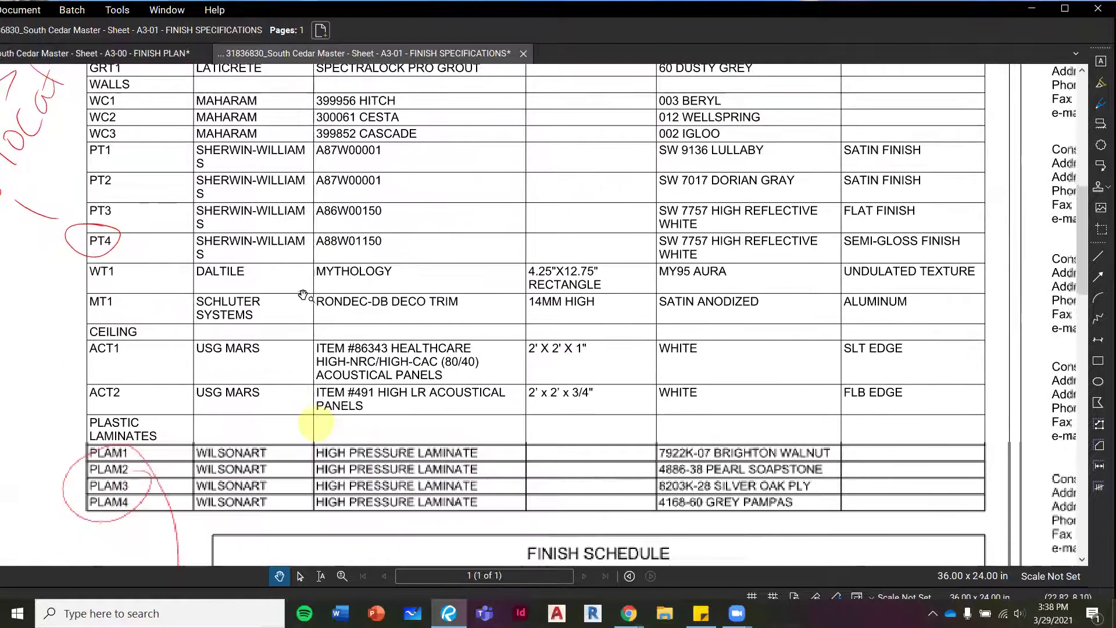
# Step: Read the room Finish Schedule on sheet A3.01, checking floor, base, wall and ceiling codes from 501 Waiting to 526 Women's Restroom
pyautogui.scroll(-4, 247, 454)
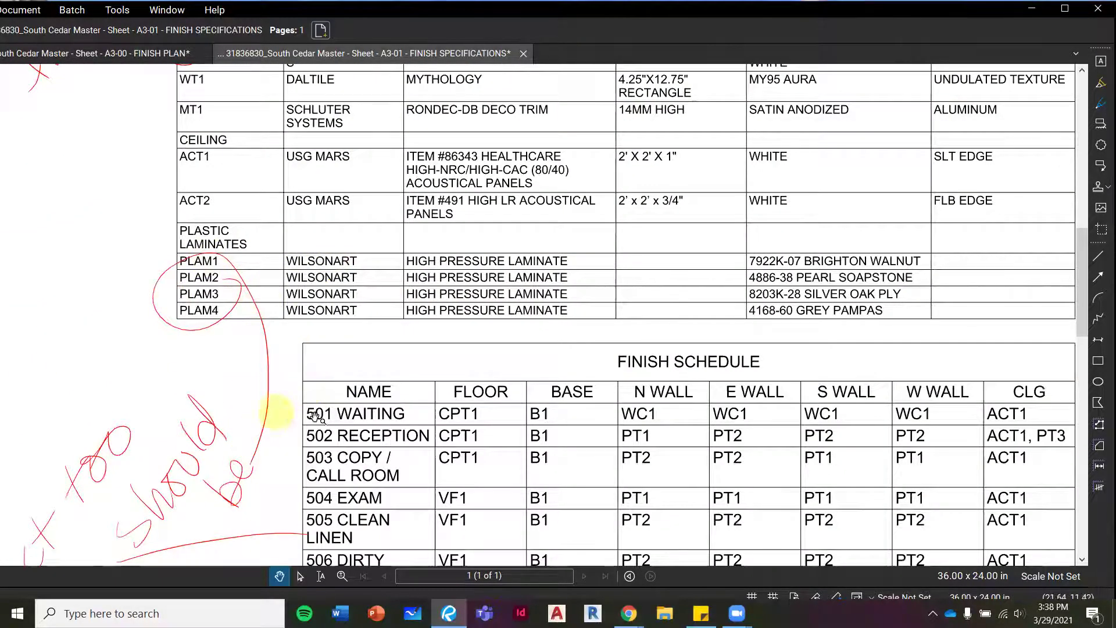
pyautogui.scroll(-4, 315, 416)
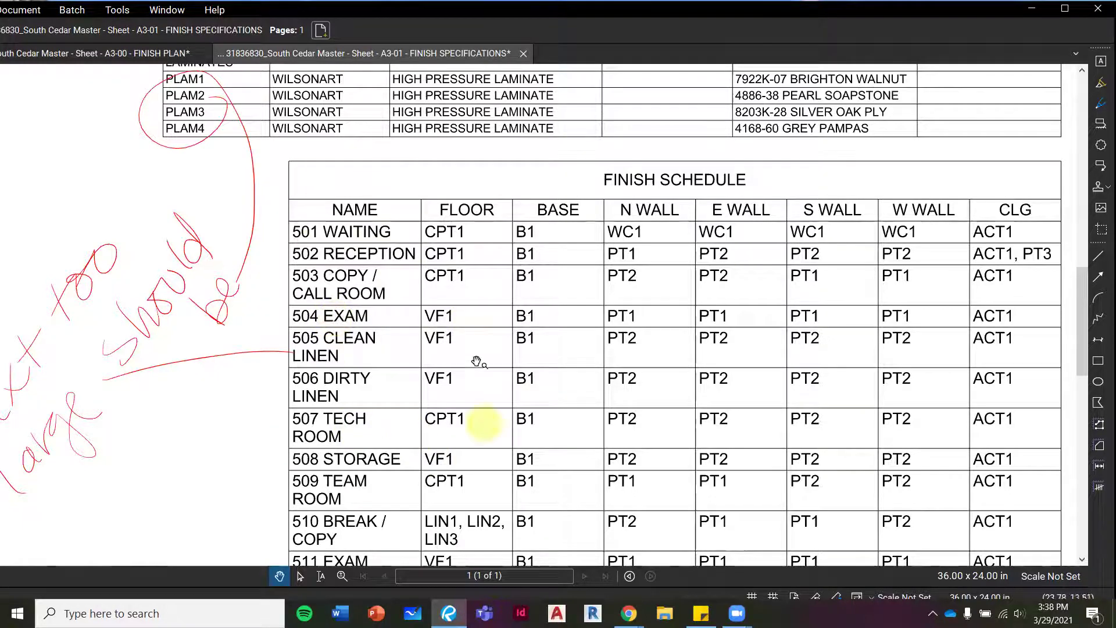
pyautogui.scroll(3, 386, 407)
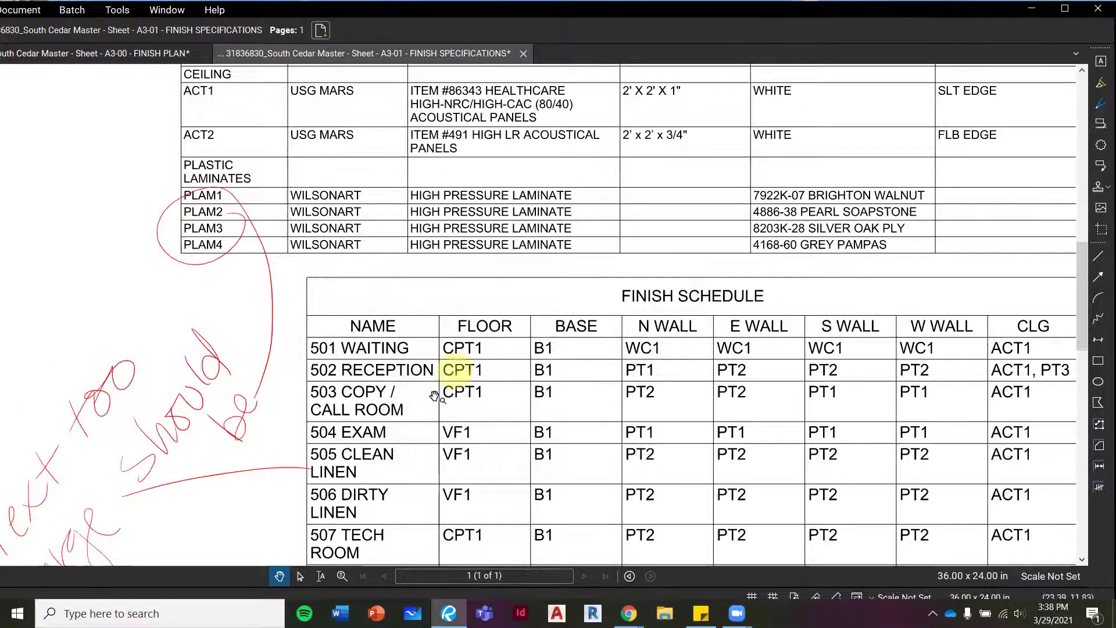
pyautogui.scroll(-3, 436, 460)
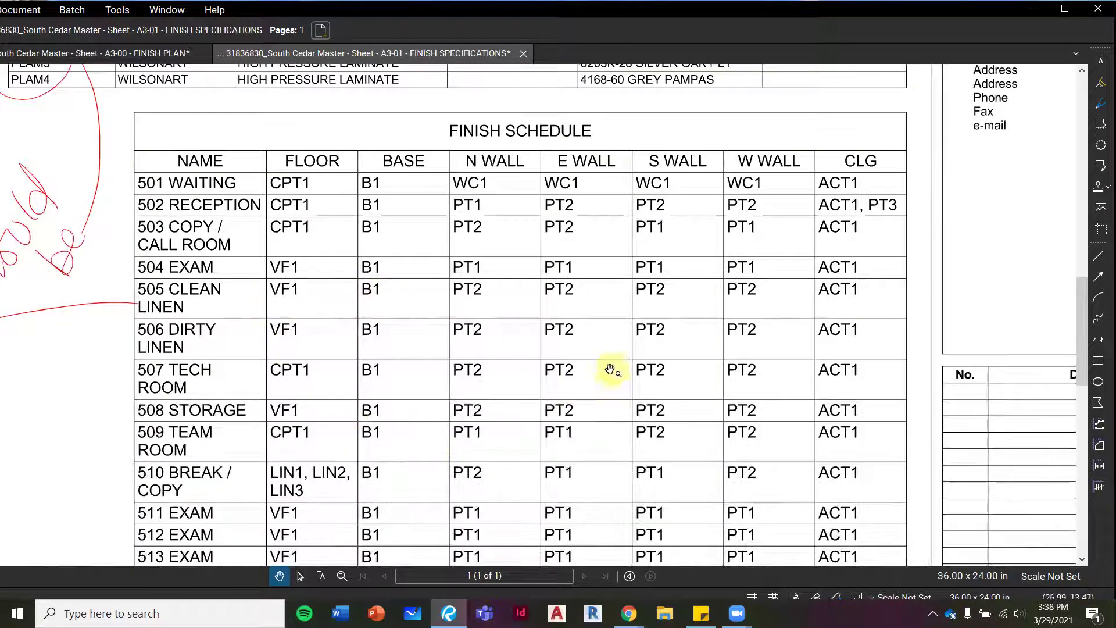
pyautogui.moveTo(610, 370); pyautogui.dragTo(591, 418)
pyautogui.moveTo(423, 456); pyautogui.dragTo(351, 319)
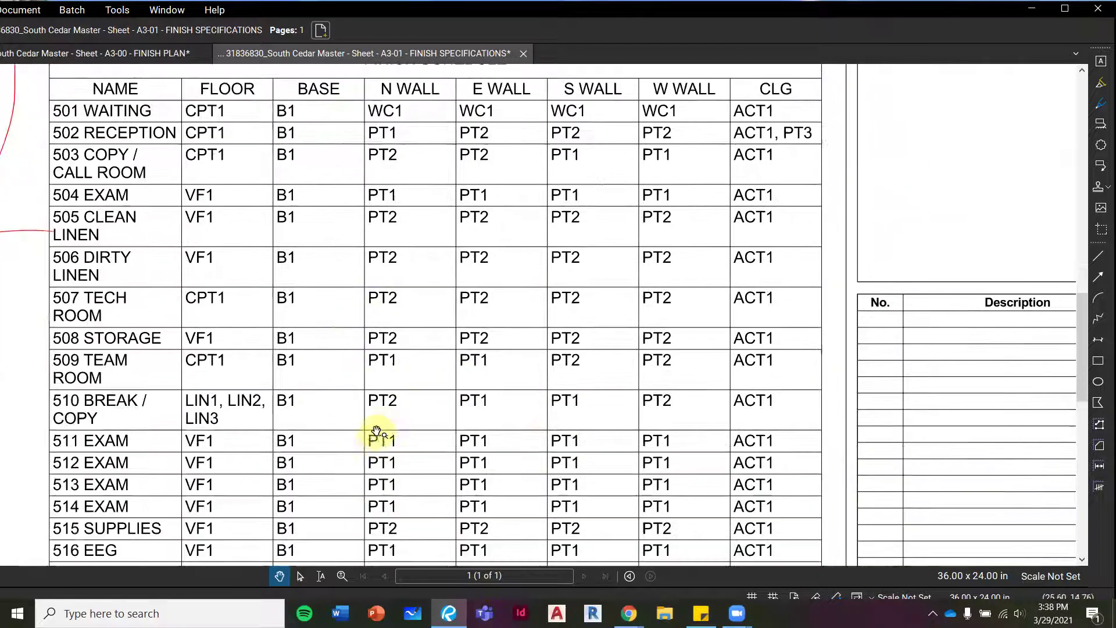
pyautogui.scroll(-6, 376, 430)
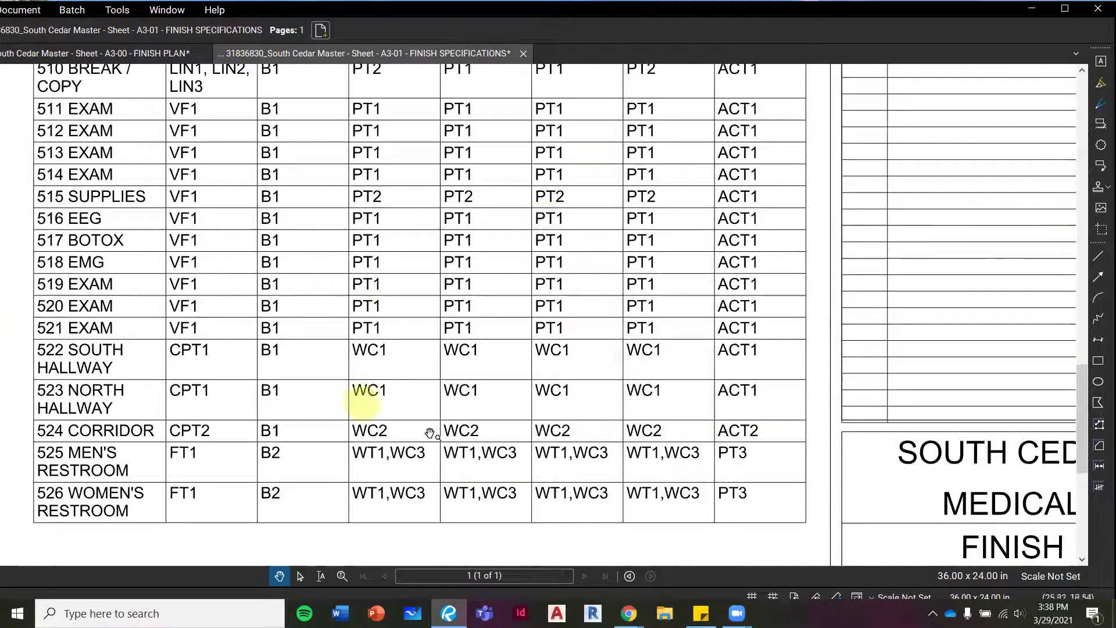
pyautogui.scroll(3, 388, 262)
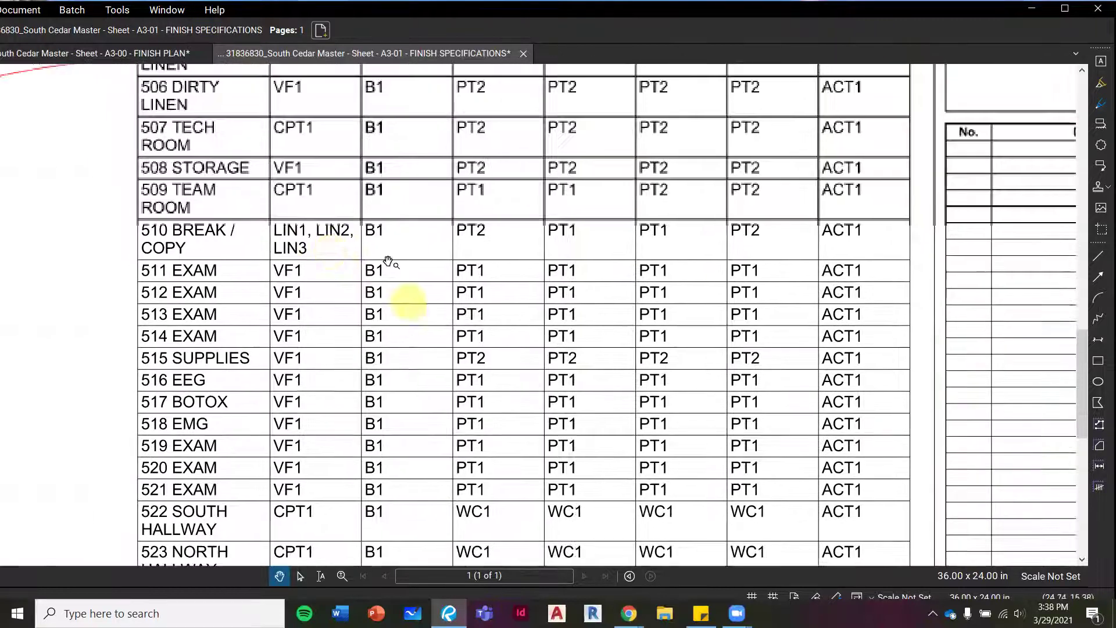
pyautogui.moveTo(389, 261); pyautogui.dragTo(392, 385)
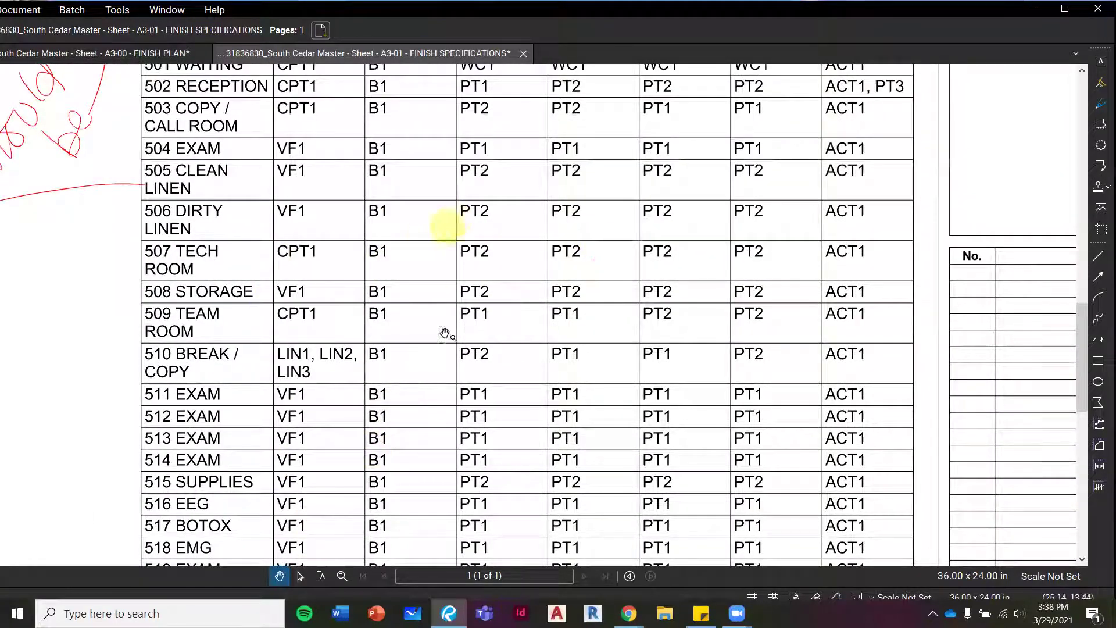
pyautogui.scroll(2, 287, 424)
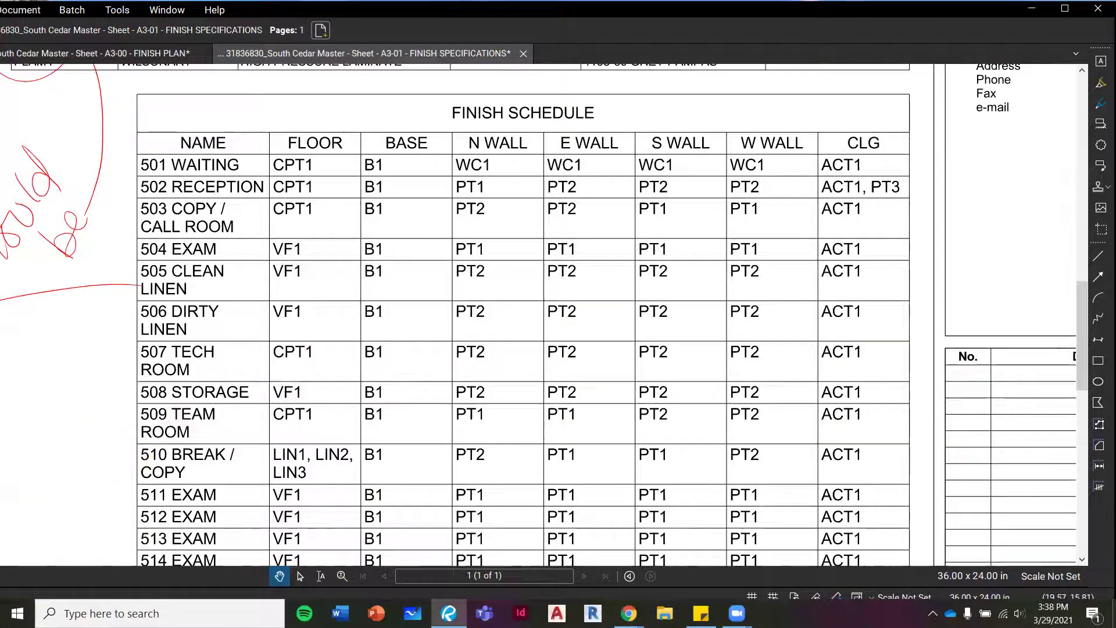
# Step: Bring up finish plan A3.00 and examine the finish tags up close, from the elevator lobby beside corridor 524 to rooms 507 through 516
pyautogui.hotkey('ctrl', '0')
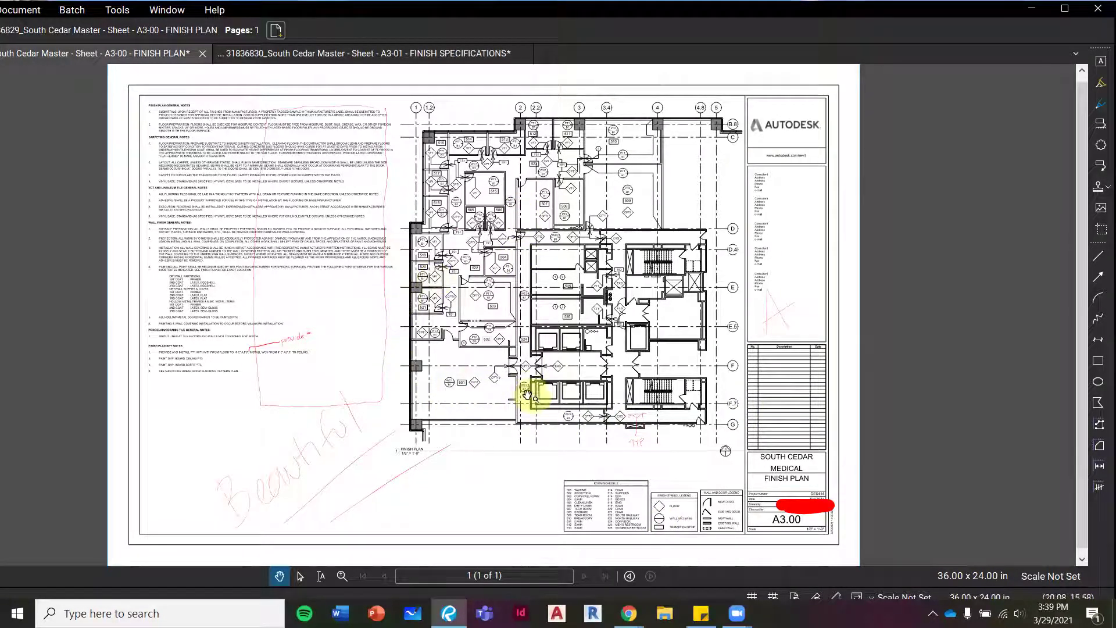
pyautogui.click(343, 575)
pyautogui.moveTo(478, 254); pyautogui.dragTo(806, 451)
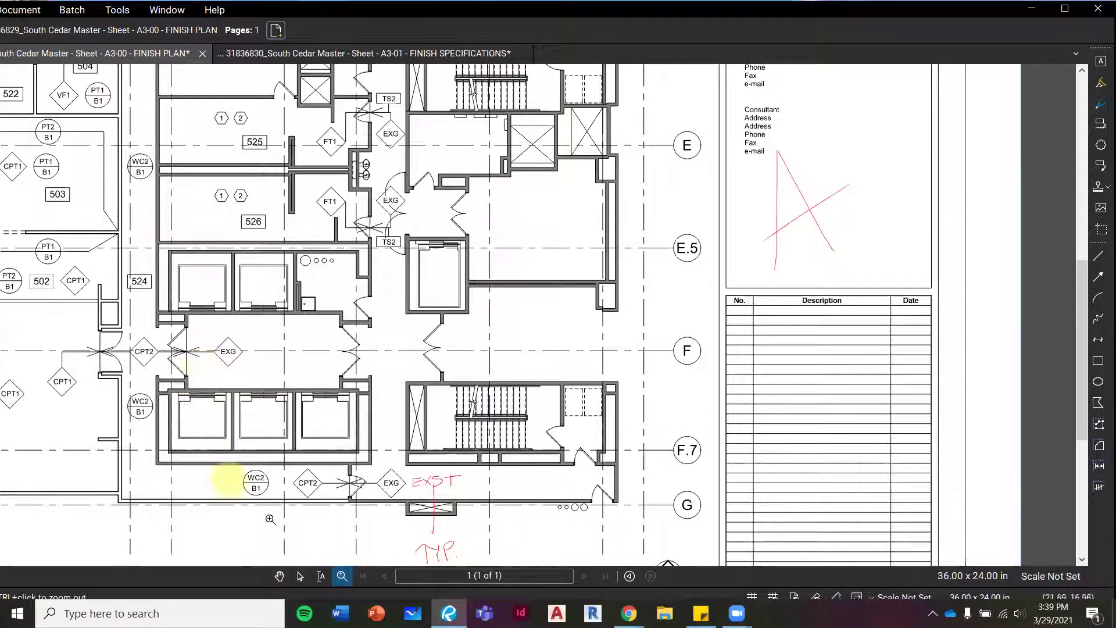
pyautogui.click(279, 576)
pyautogui.moveTo(324, 279)
pyautogui.mouseDown()
pyautogui.moveTo(324, 349)
pyautogui.moveTo(428, 444)
pyautogui.mouseUp()
pyautogui.moveTo(429, 221); pyautogui.dragTo(501, 392)
pyautogui.moveTo(334, 241); pyautogui.dragTo(481, 332)
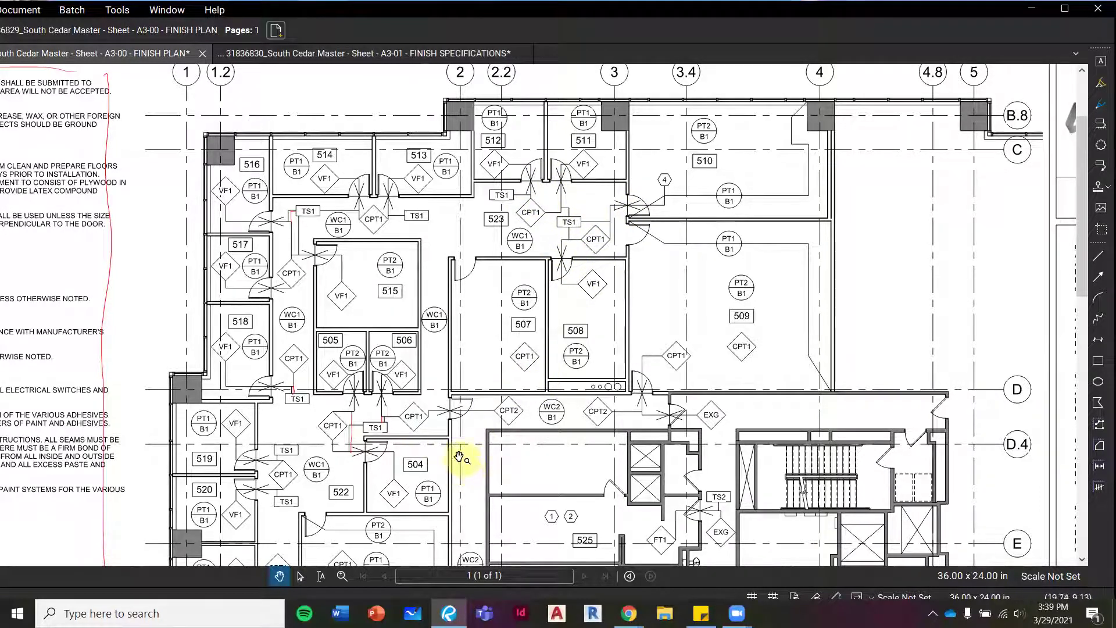
# Step: Check the finish tags from waiting room 501 along corridor 524 to room 509, and bring the plan and general notes back into view
pyautogui.moveTo(373, 379); pyautogui.dragTo(413, 242)
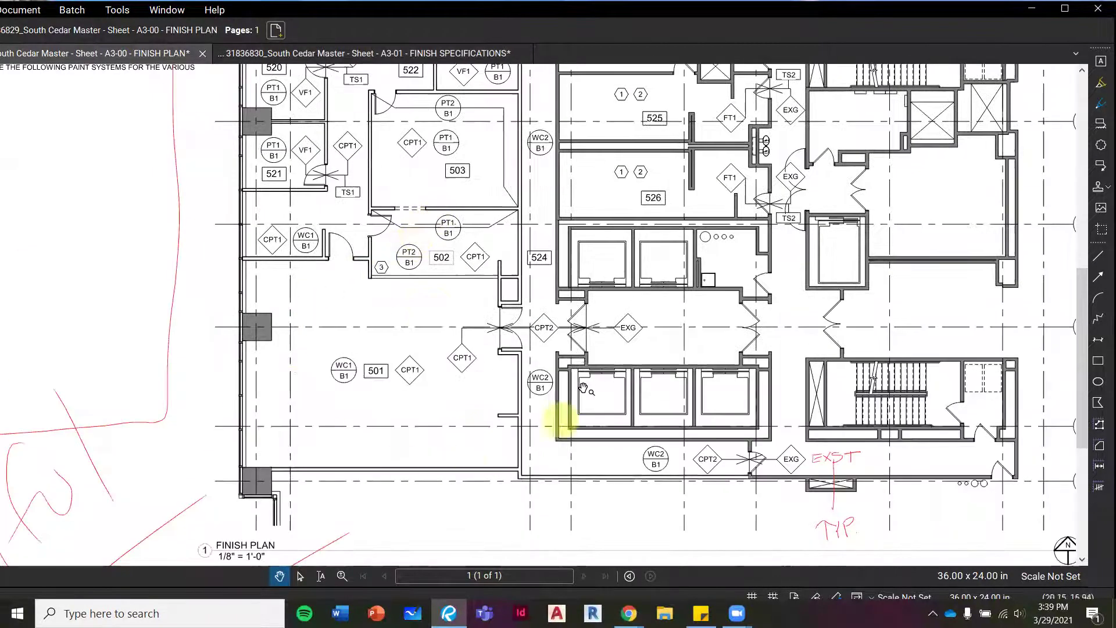
pyautogui.moveTo(573, 150); pyautogui.dragTo(593, 372)
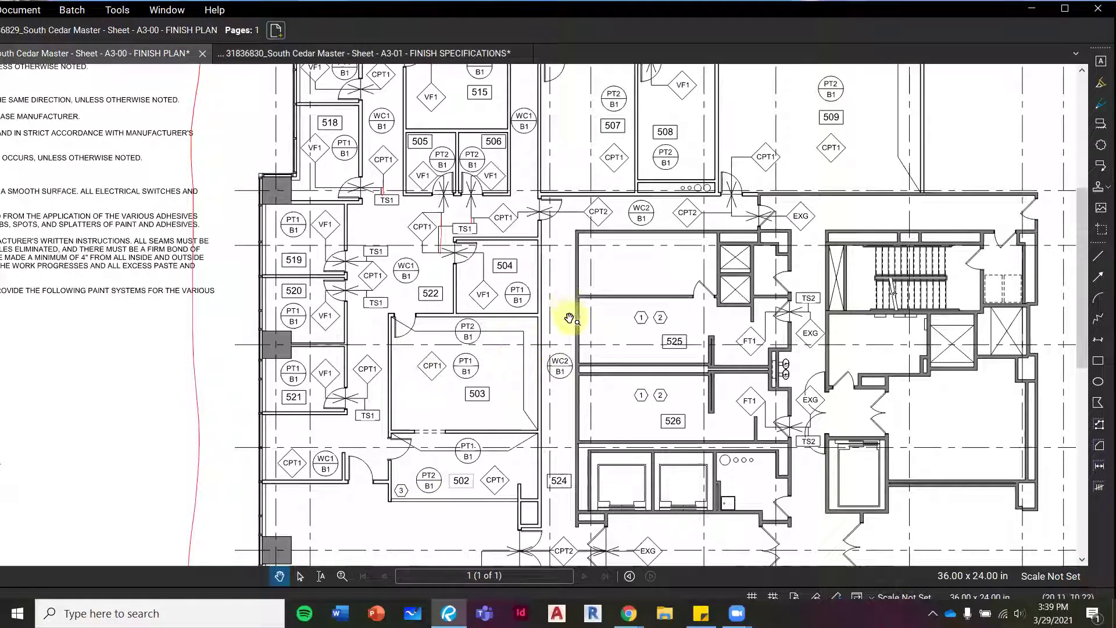
pyautogui.moveTo(572, 311); pyautogui.dragTo(585, 412)
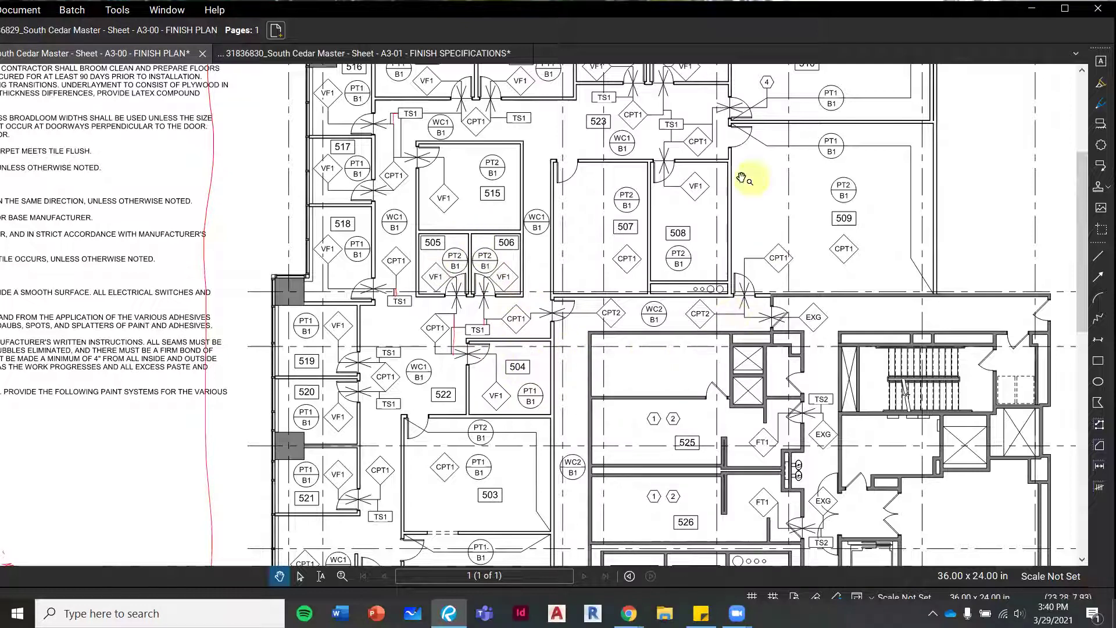
pyautogui.moveTo(742, 174); pyautogui.dragTo(710, 336)
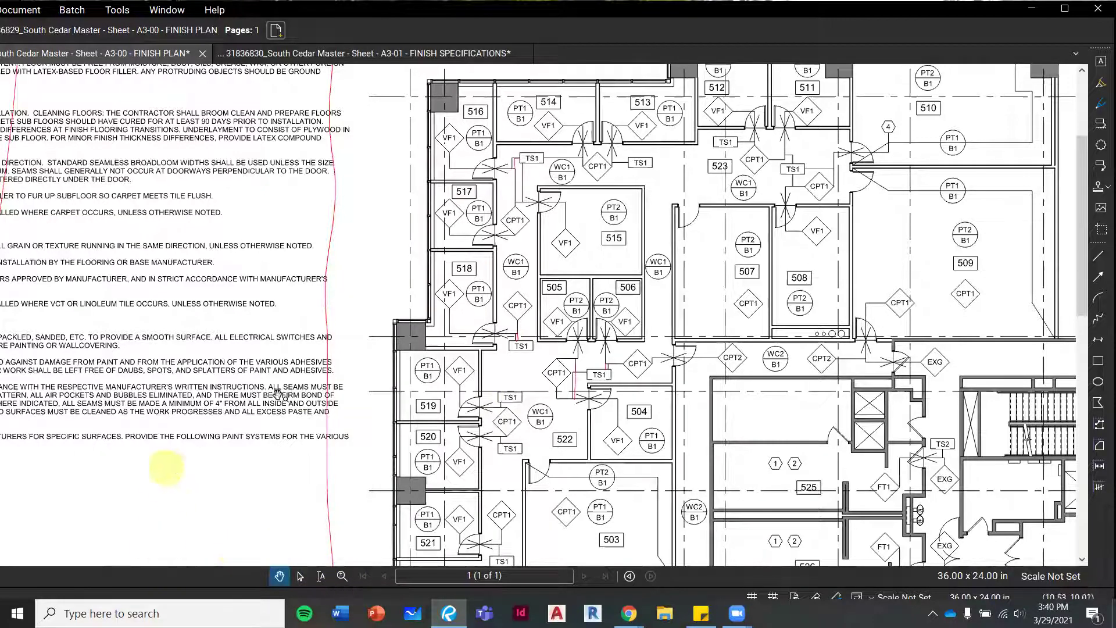
pyautogui.scroll(-4, 332, 312)
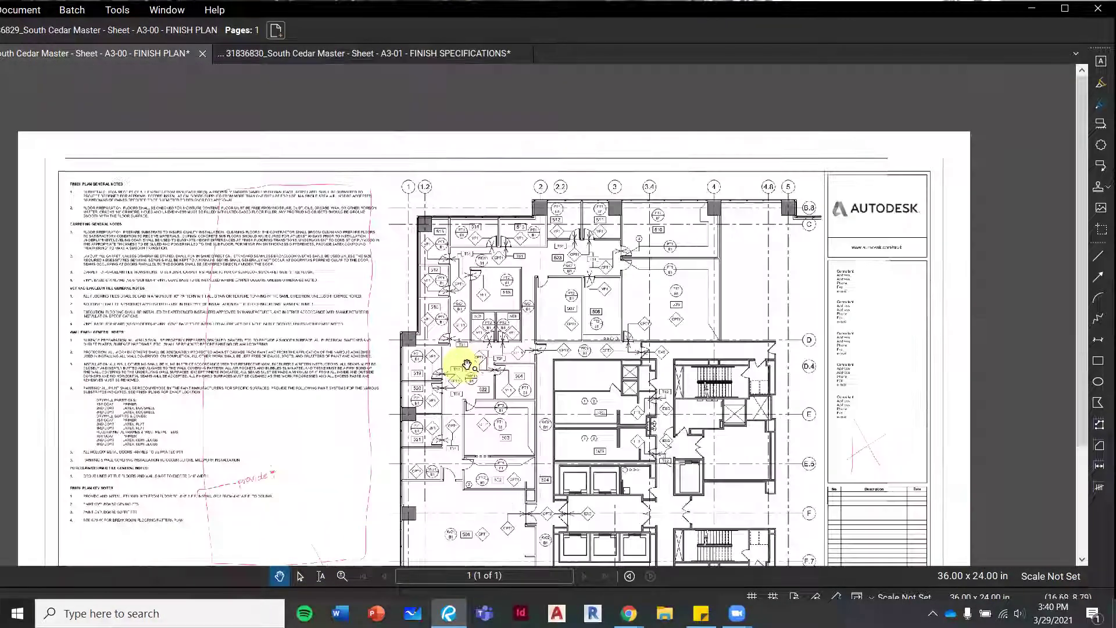
pyautogui.moveTo(488, 424); pyautogui.dragTo(563, 334)
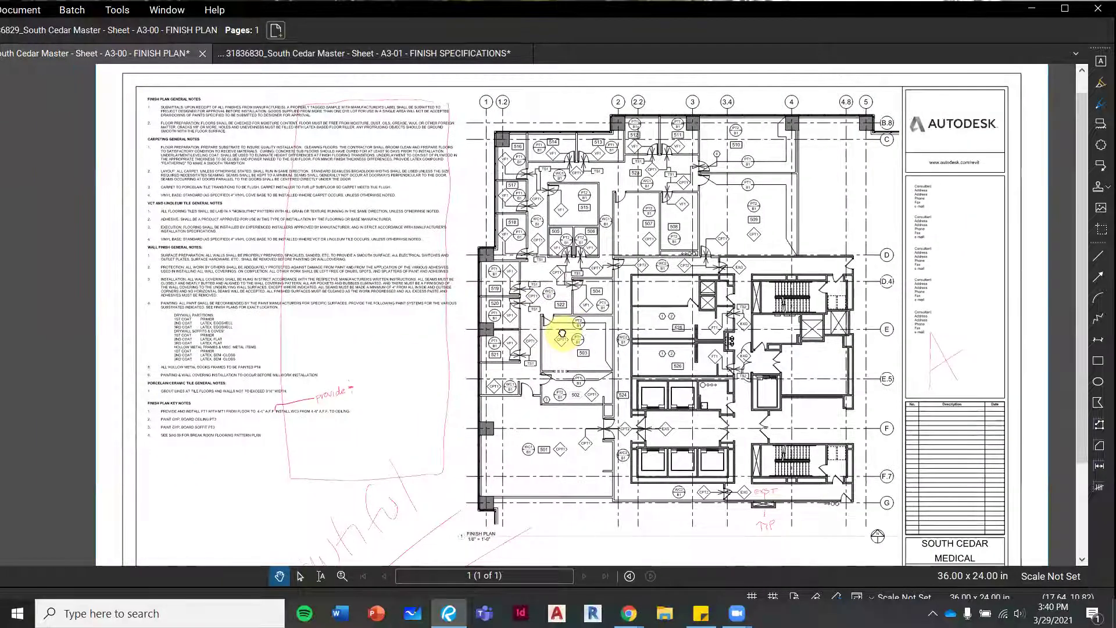